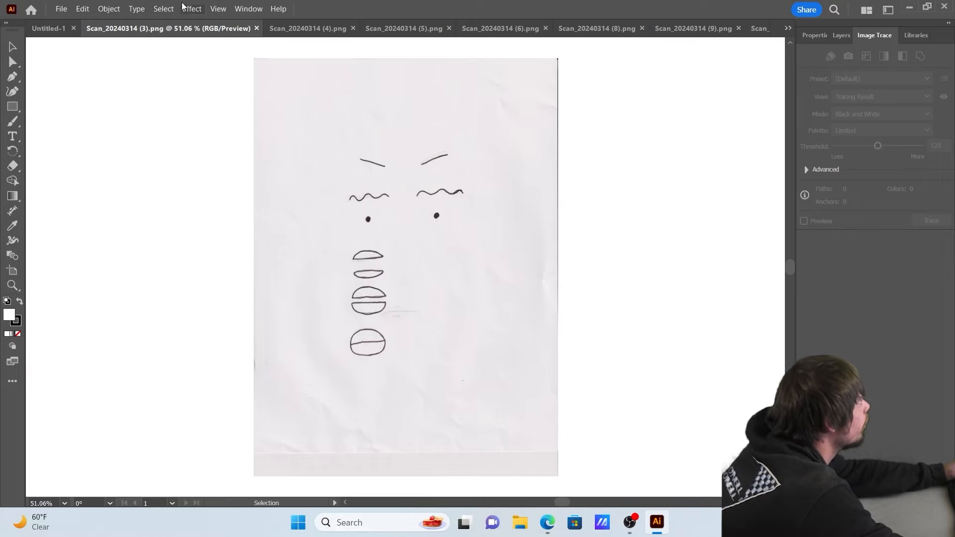
# Show the transparency grid and trace the scan of eyebrows, pupils and eyelids with the Black and White Logo preset
pyautogui.click(218, 8)
pyautogui.click(258, 315)
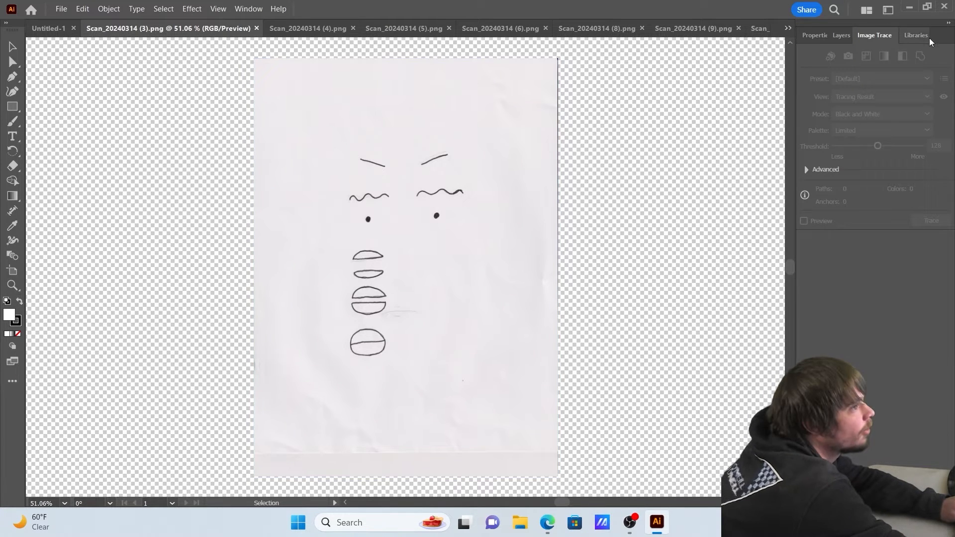
pyautogui.hotkey('ctrl', 'a')
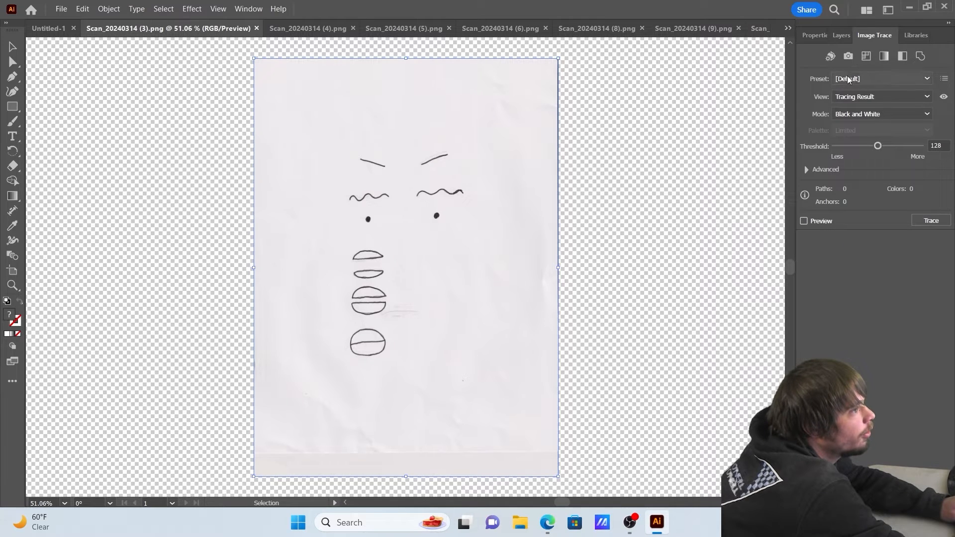
pyautogui.click(248, 9)
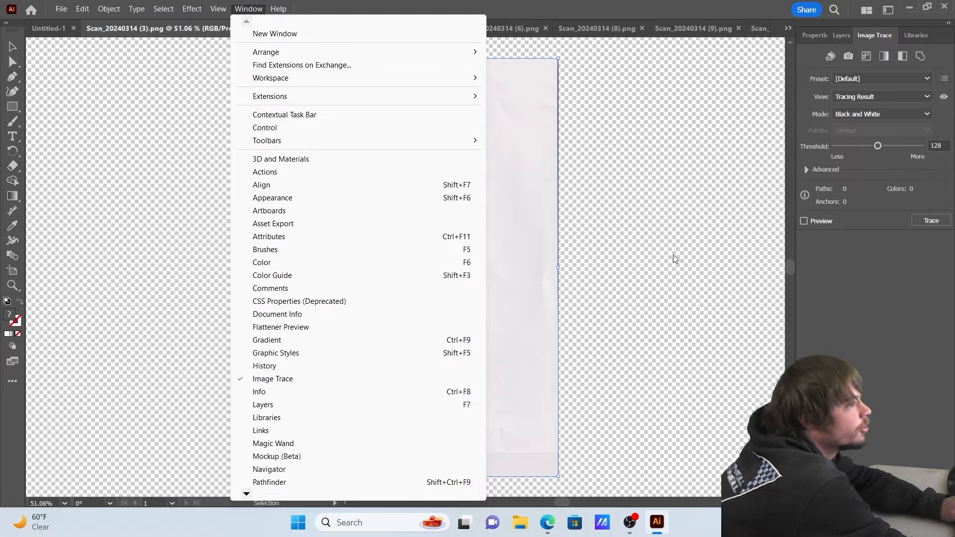
pyautogui.click(624, 186)
pyautogui.click(903, 79)
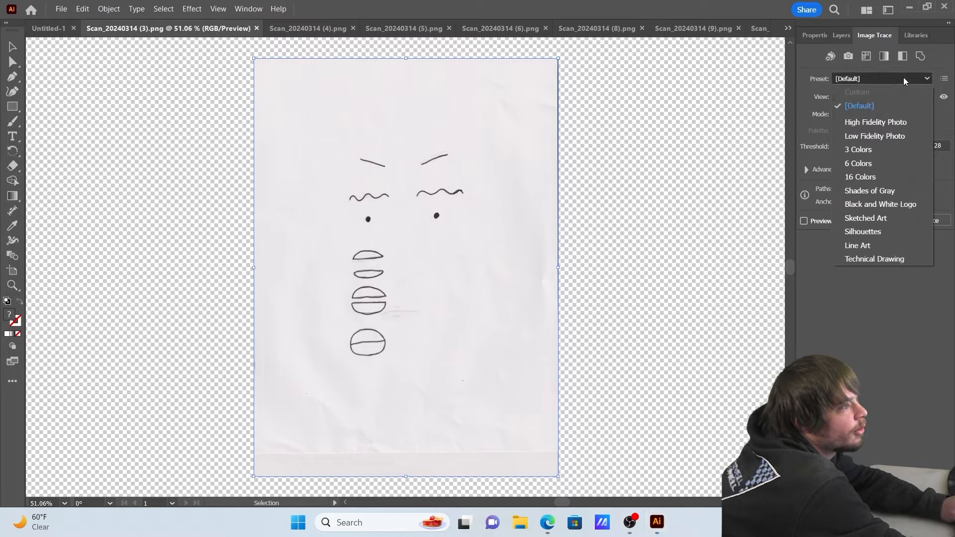
pyautogui.click(893, 205)
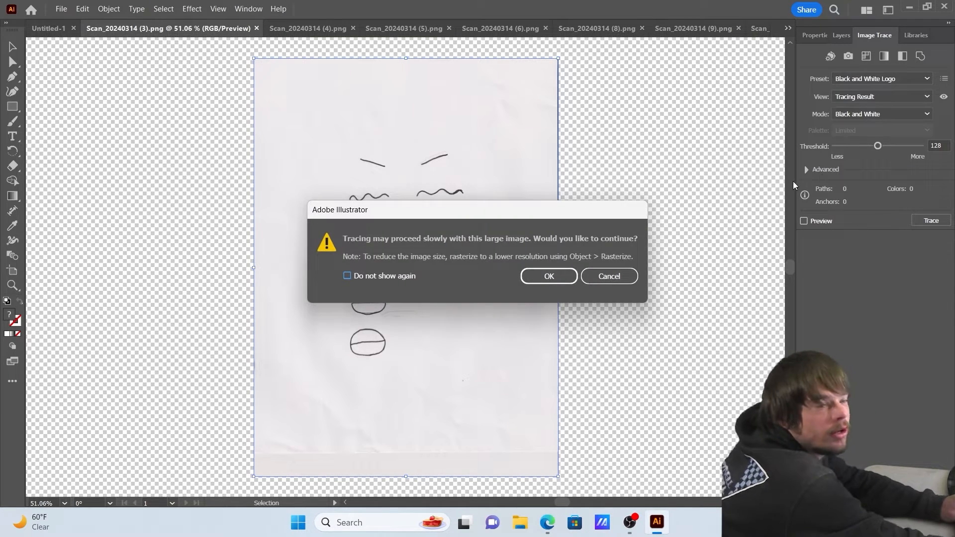
pyautogui.press('Return')
# Expand the traced eyebrow, pupil and eyelid drawing into editable paths and deselect it
pyautogui.click(108, 9)
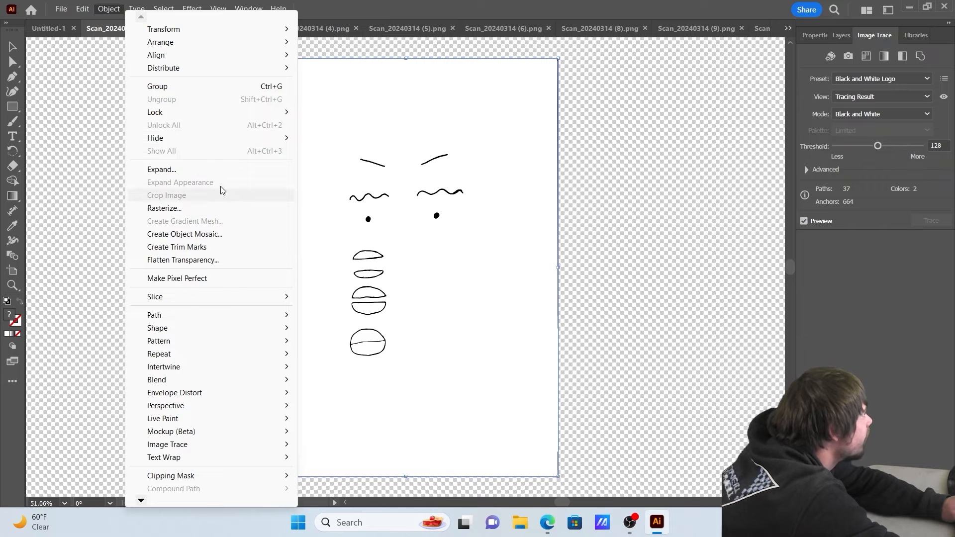
pyautogui.click(220, 166)
pyautogui.press('Return')
pyautogui.click(219, 255)
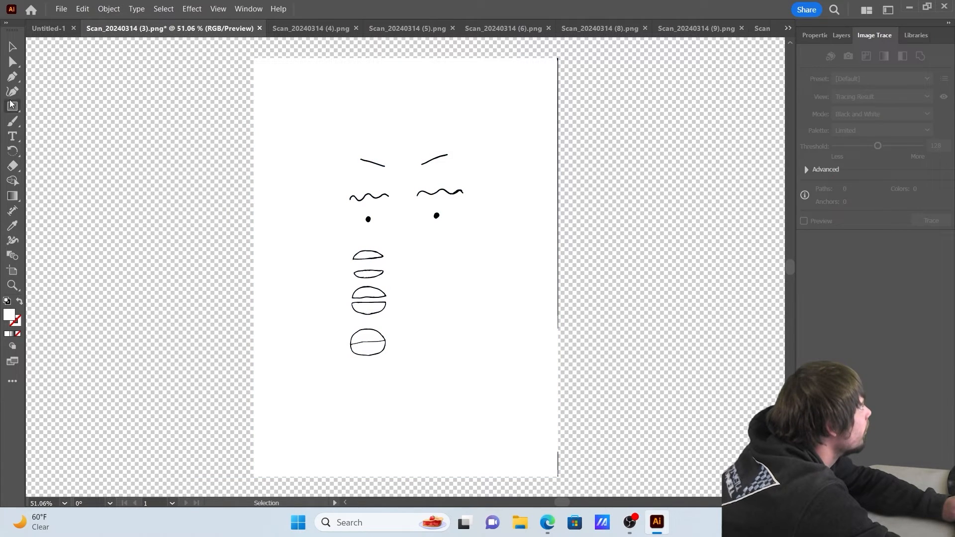
# Delete the white page background behind the eyebrows, pupils and eyelids, using Direct Selection
pyautogui.click(12, 62)
pyautogui.click(267, 179)
pyautogui.hotkey('ctrl', 'a')
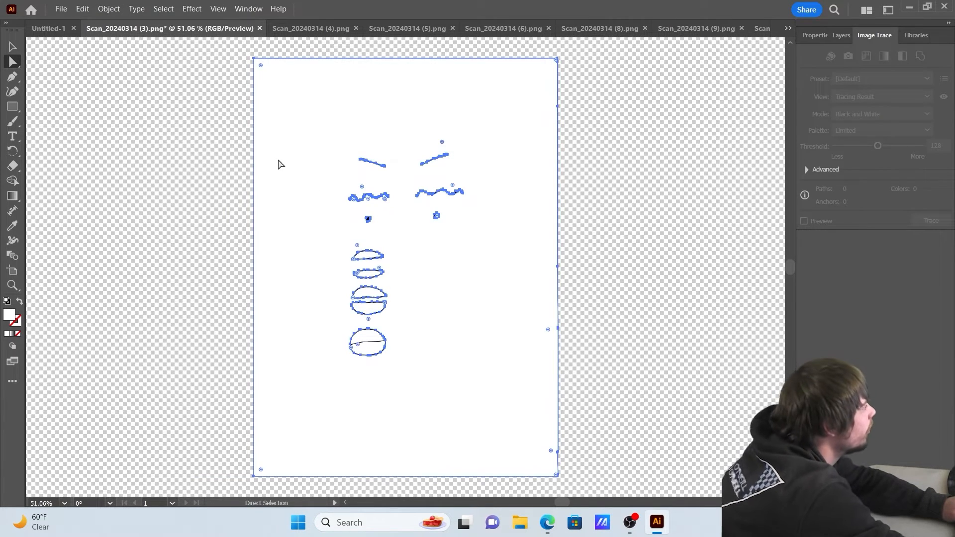
pyautogui.press('Delete')
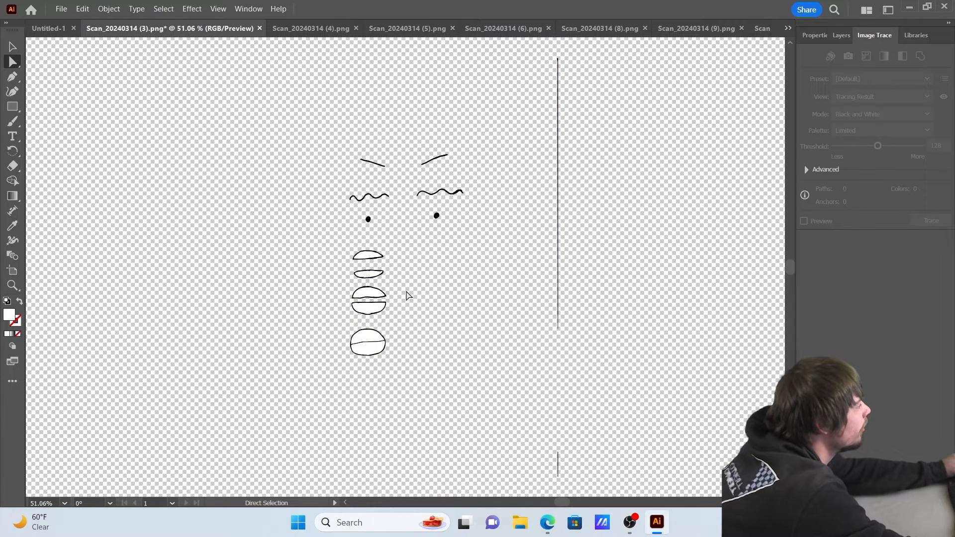
# Move the head drawing Scan_20240314 (8).png ahead of the other scans and trace it with the Black and White Logo preset
pyautogui.click(299, 29)
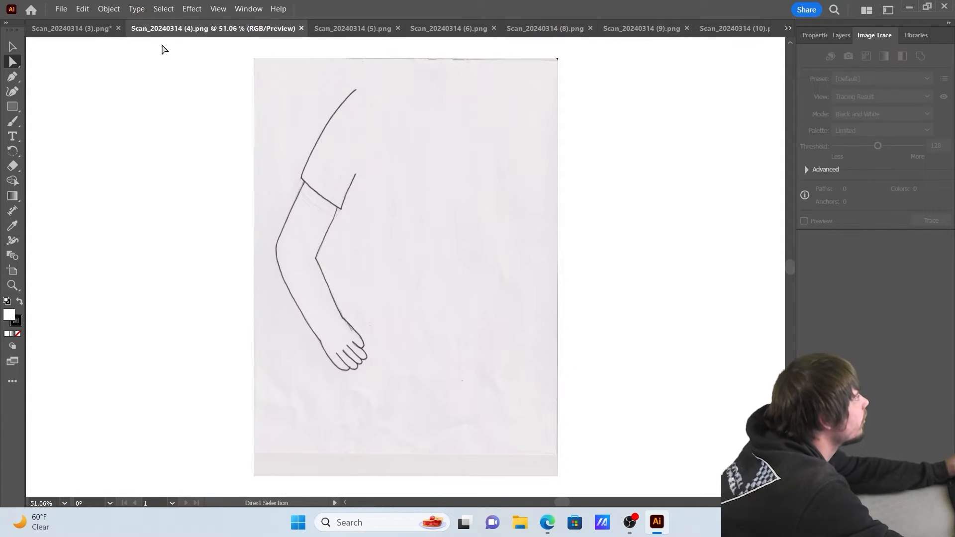
pyautogui.click(62, 31)
pyautogui.click(545, 29)
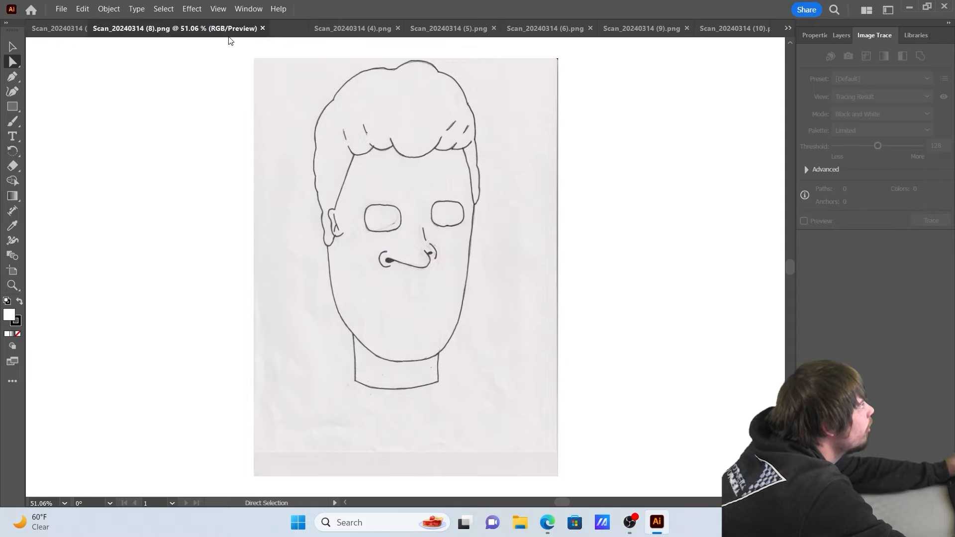
pyautogui.click(788, 28)
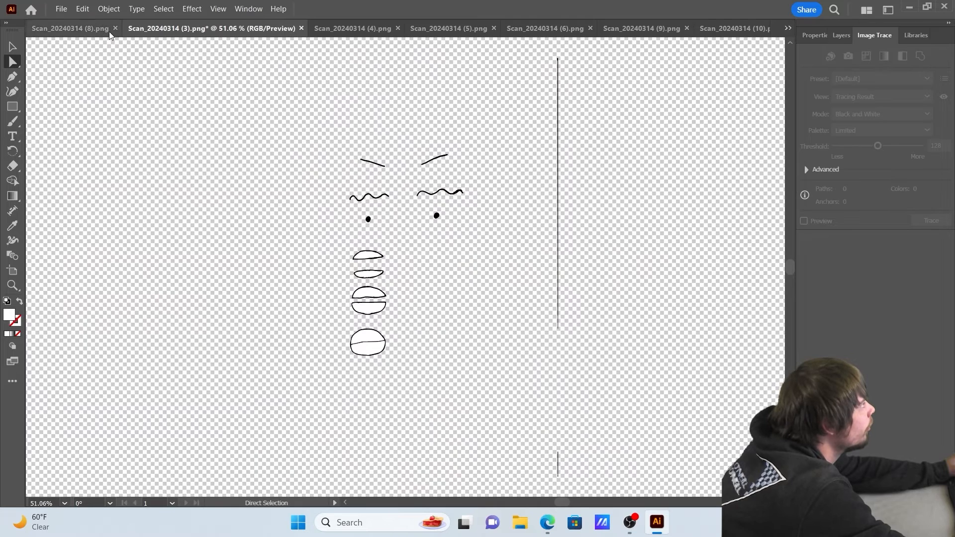
pyautogui.click(903, 78)
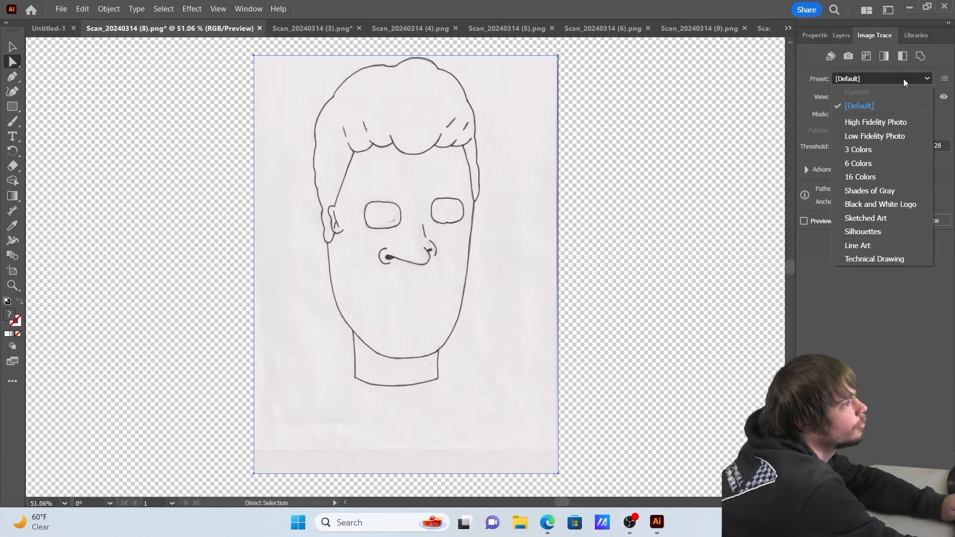
pyautogui.click(894, 205)
pyautogui.click(549, 276)
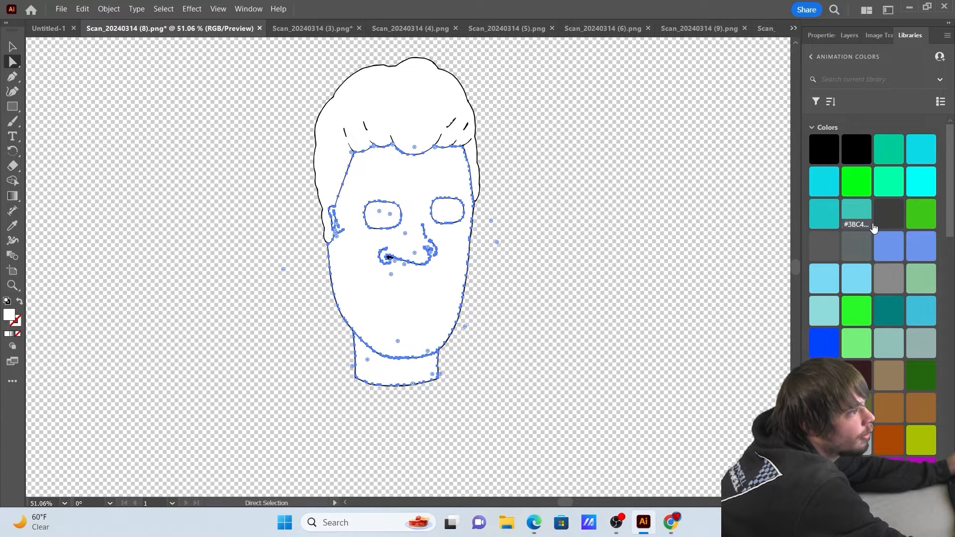
# Fill the face, ear and neck with the light peach swatch from the Animation Colors library
pyautogui.scroll(-10, 874, 228)
pyautogui.scroll(3, 873, 227)
pyautogui.click(888, 359)
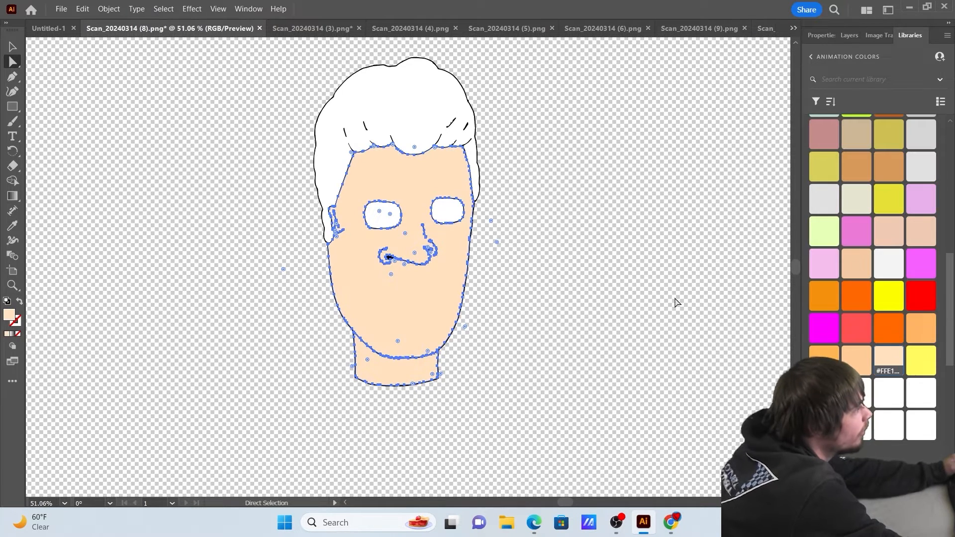
pyautogui.click(492, 256)
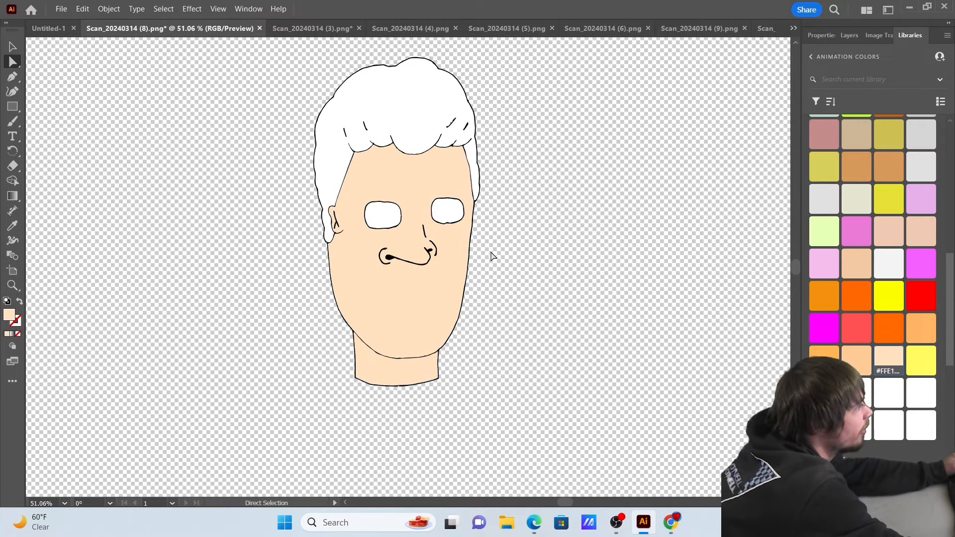
# Fill the hair with the dark mustard-yellow swatch from the Animation Colors library
pyautogui.click(370, 100)
pyautogui.click(892, 136)
pyautogui.click(586, 178)
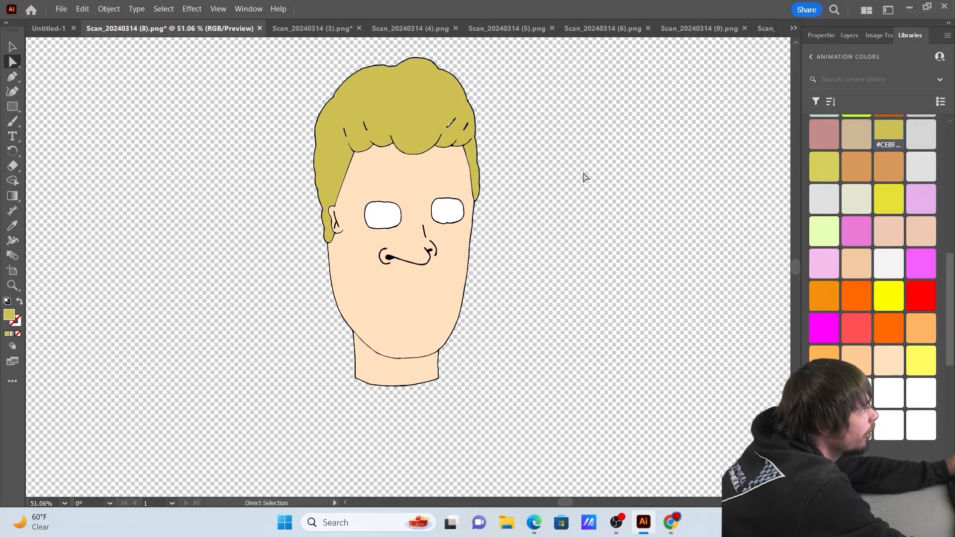
# Select the whole coloured head and copy it into the Untitled-1 document
pyautogui.moveTo(271, 45); pyautogui.dragTo(525, 341)
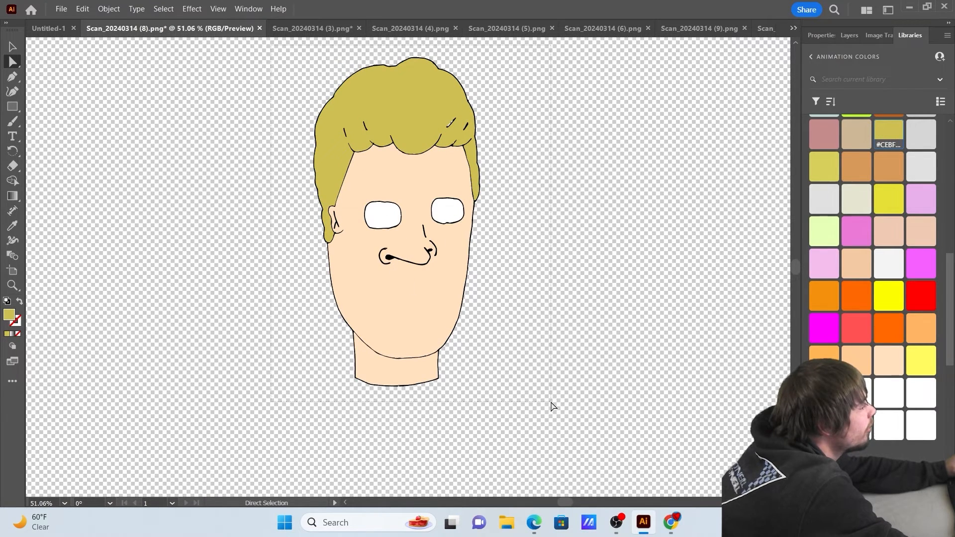
pyautogui.moveTo(552, 405); pyautogui.dragTo(551, 404)
pyautogui.press('ctrl')
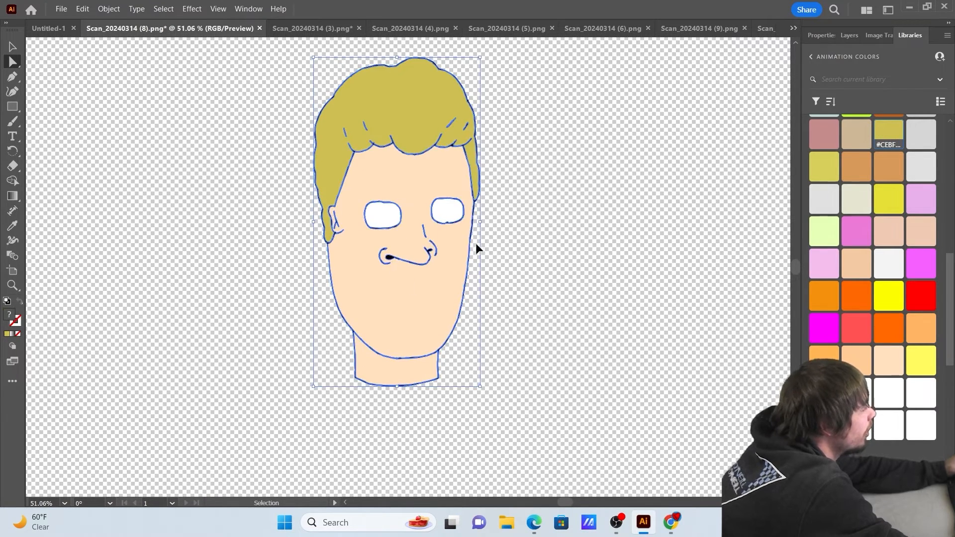
pyautogui.click(59, 30)
pyautogui.hotkey('ctrl', 'v')
pyautogui.click(230, 134)
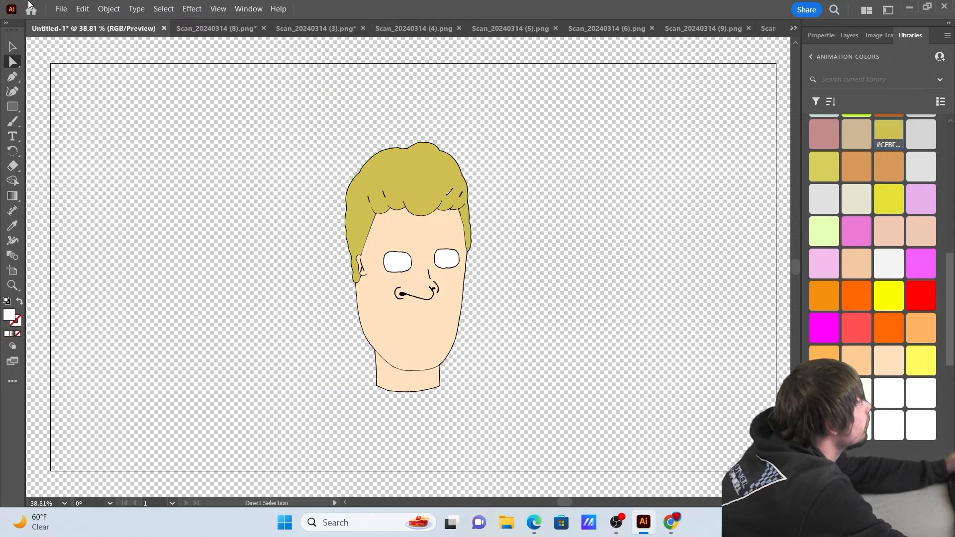
# Export the head as the PNG "head side 2" to the beavus folder at High (300 ppi) with a transparent background
pyautogui.click(60, 9)
pyautogui.moveTo(199, 264)
pyautogui.click(311, 278)
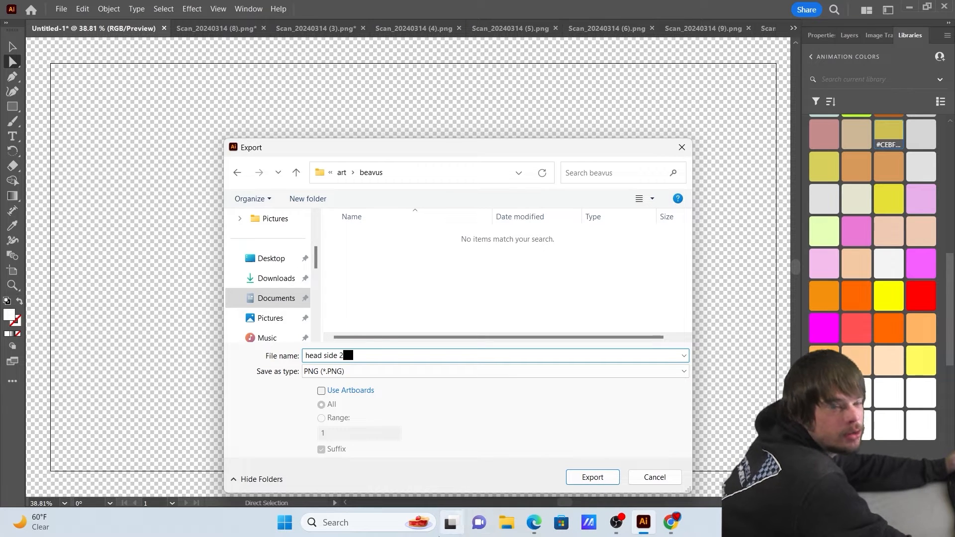
pyautogui.click(576, 481)
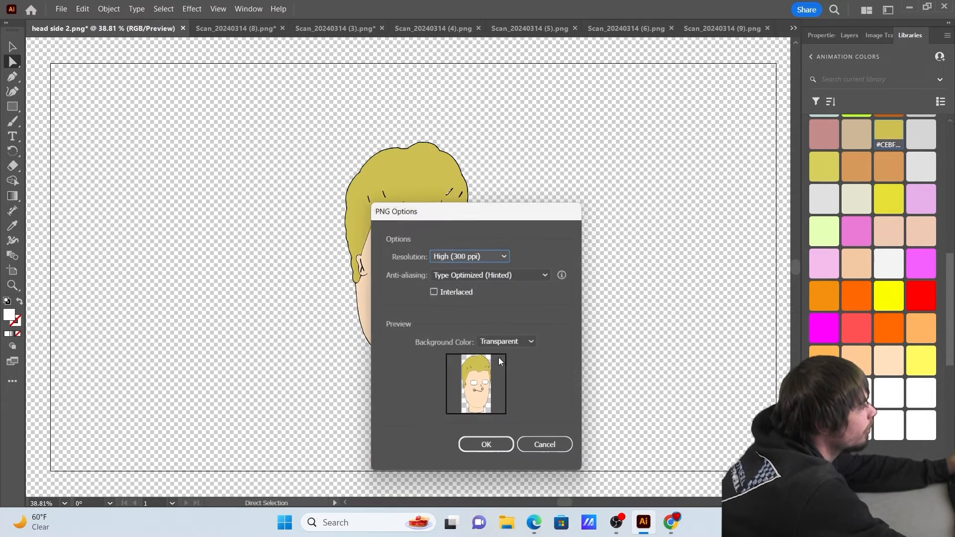
pyautogui.click(500, 441)
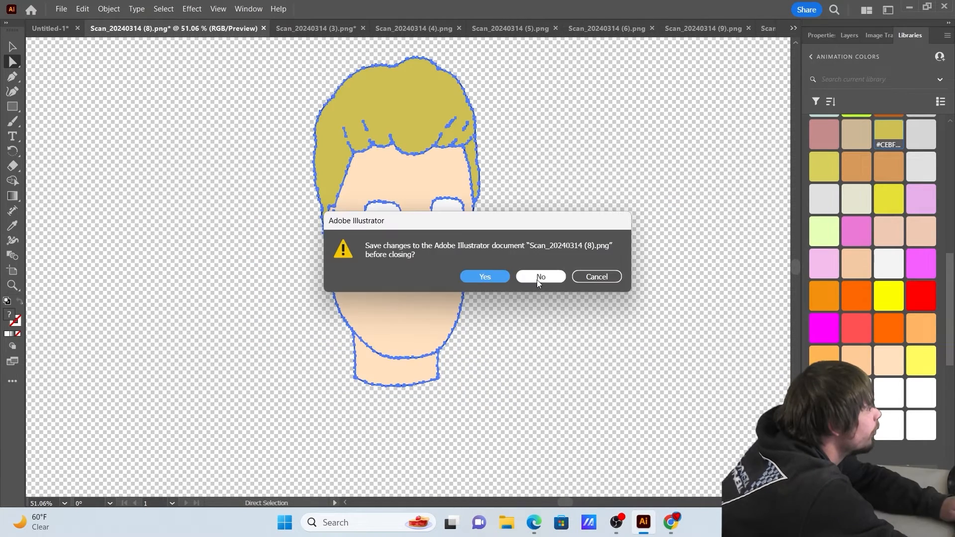
# Close Scan_20240314 (8).png without saving and switch to Scan_20240314 (3).png
pyautogui.click(537, 279)
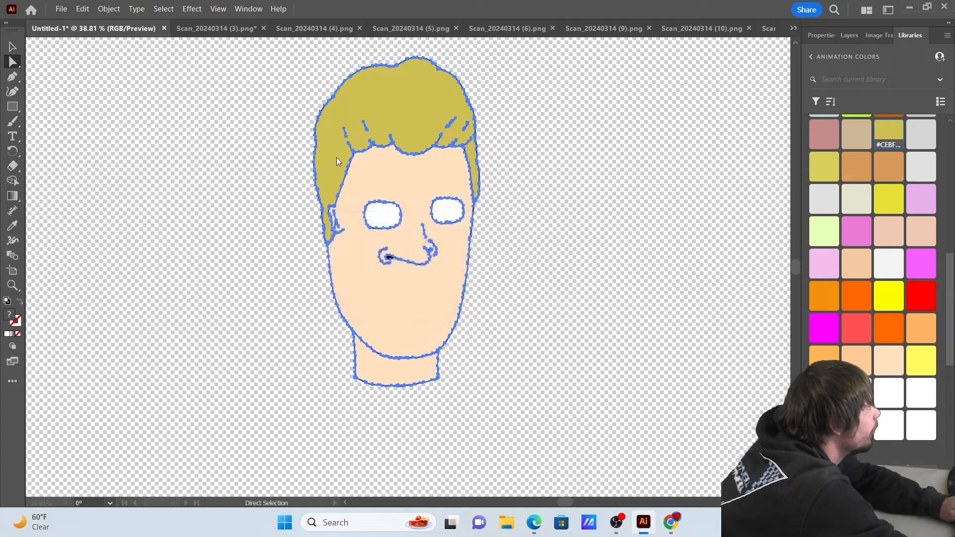
pyautogui.click(237, 31)
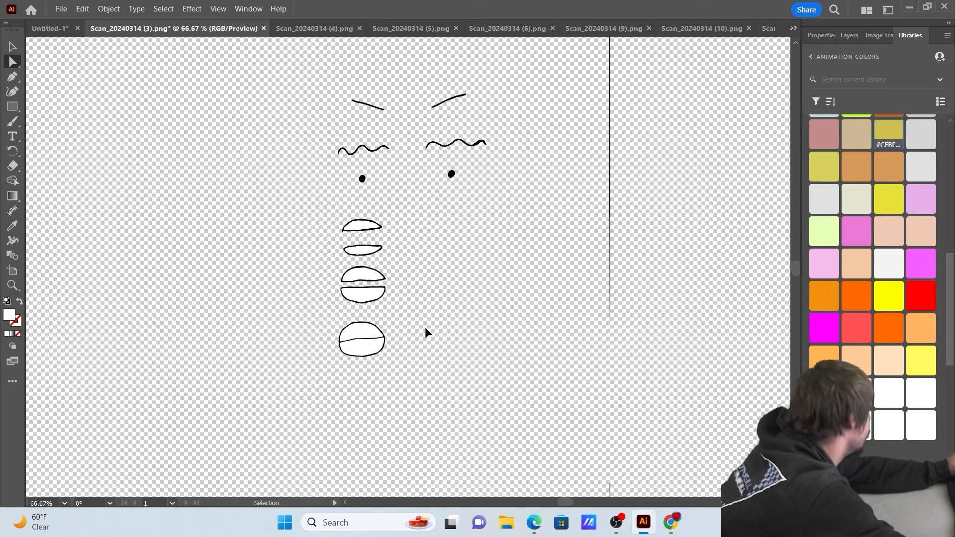
# Fill all the eyelid shapes below the pupils with the light peach skin swatch
pyautogui.click(377, 352)
pyautogui.keyDown('shift'); pyautogui.click(370, 299); pyautogui.keyUp('shift')
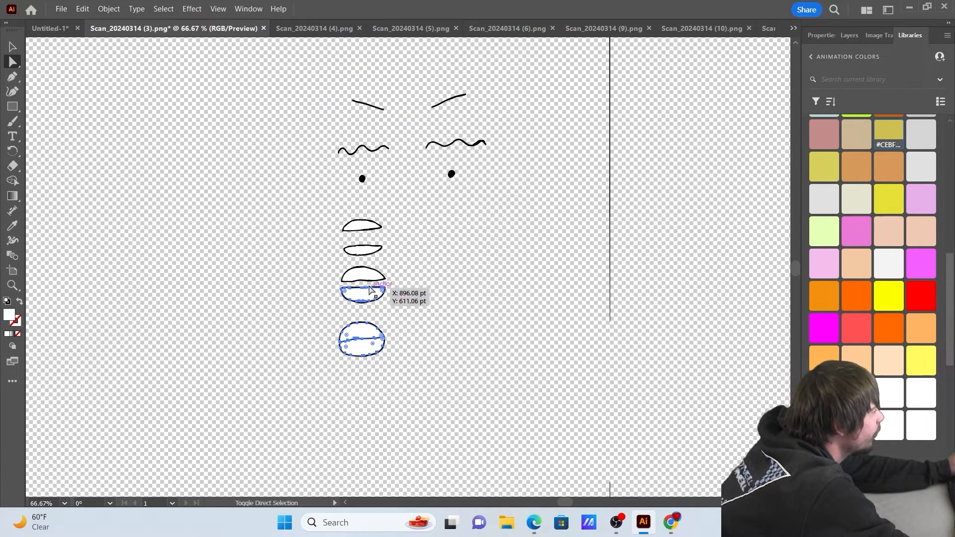
pyautogui.keyDown('shift'); pyautogui.click(370, 271); pyautogui.keyUp('shift')
pyautogui.keyDown('shift'); pyautogui.click(367, 252); pyautogui.keyUp('shift')
pyautogui.keyDown('shift'); pyautogui.click(368, 228); pyautogui.keyUp('shift')
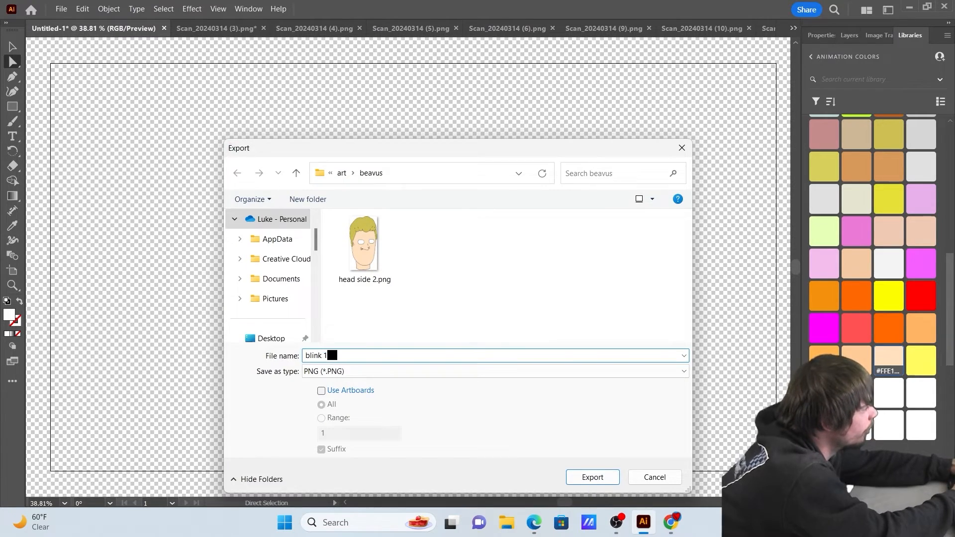
# Export the two open eyelid pairs as the PNG files "blink 1" and "blink 2" at High (300 ppi) with a transparent background
pyautogui.press('Return')
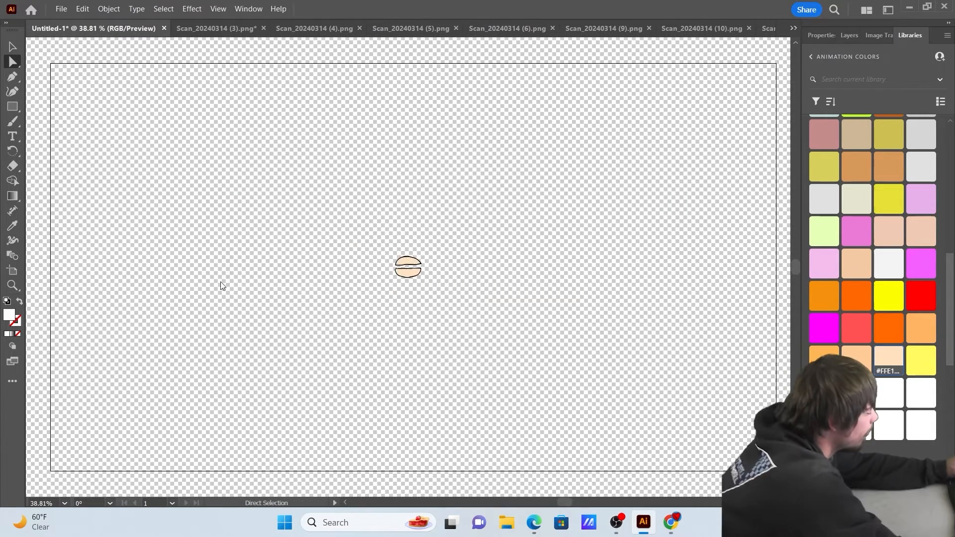
pyautogui.write('bli')
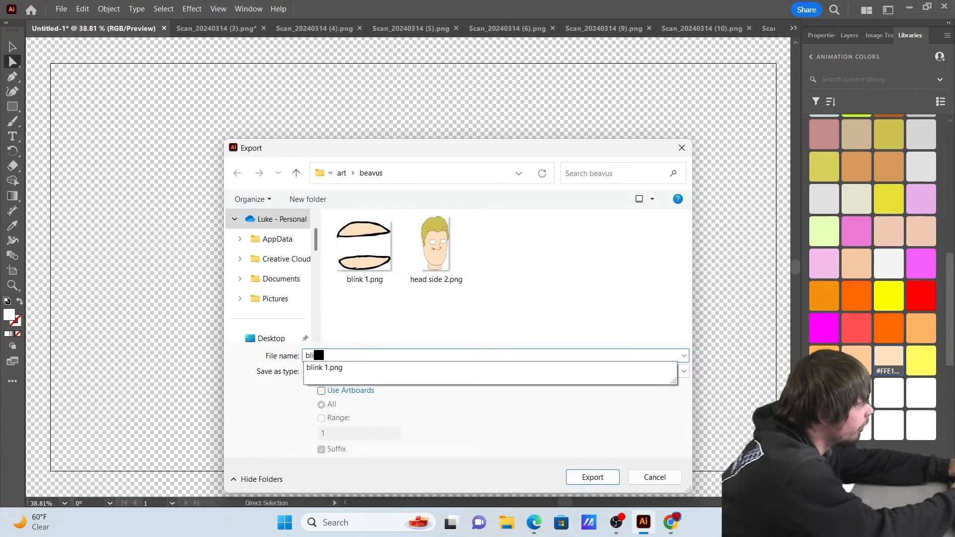
pyautogui.write('nk 2')
pyautogui.press('Return')
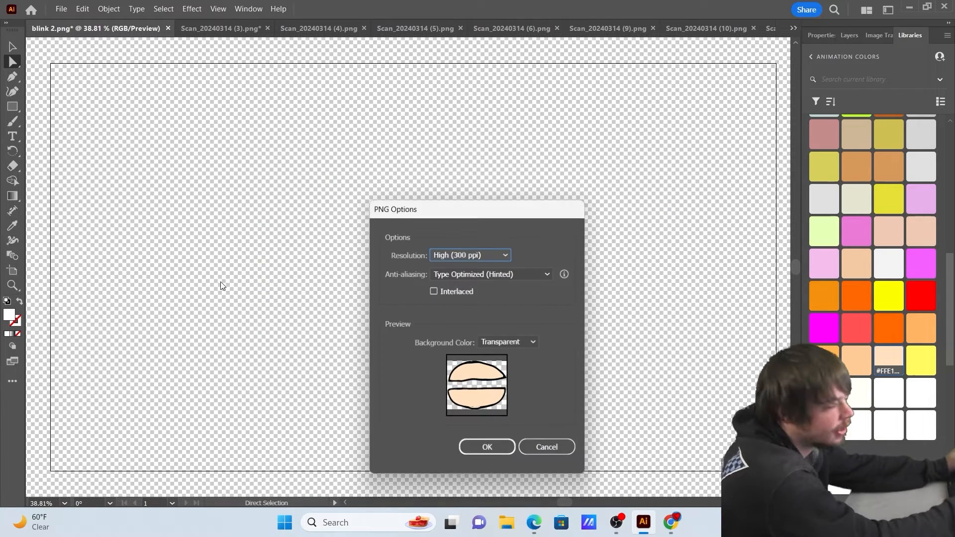
pyautogui.press('Return')
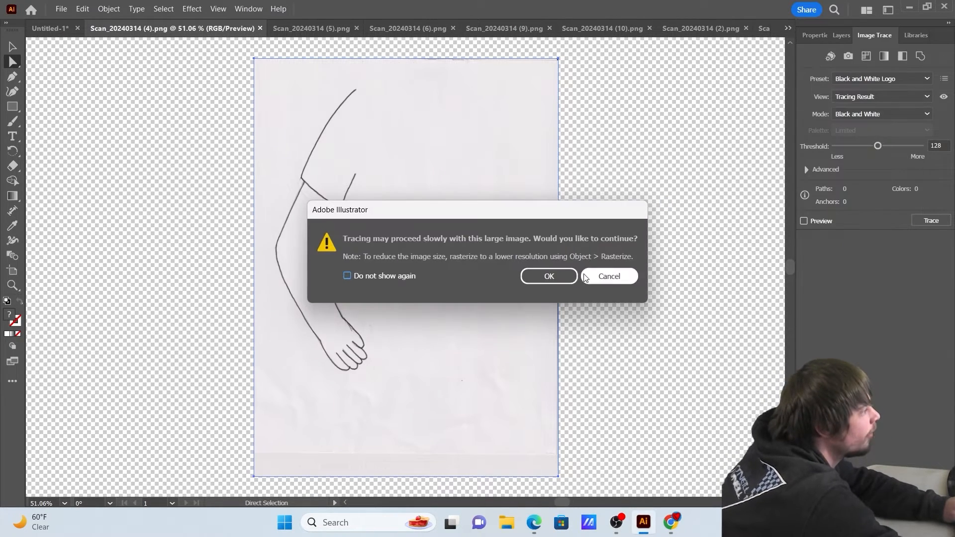
# Trace the arm drawing in Scan_20240314 (4).png with the Black and White Logo preset and expand it into paths
pyautogui.click(543, 274)
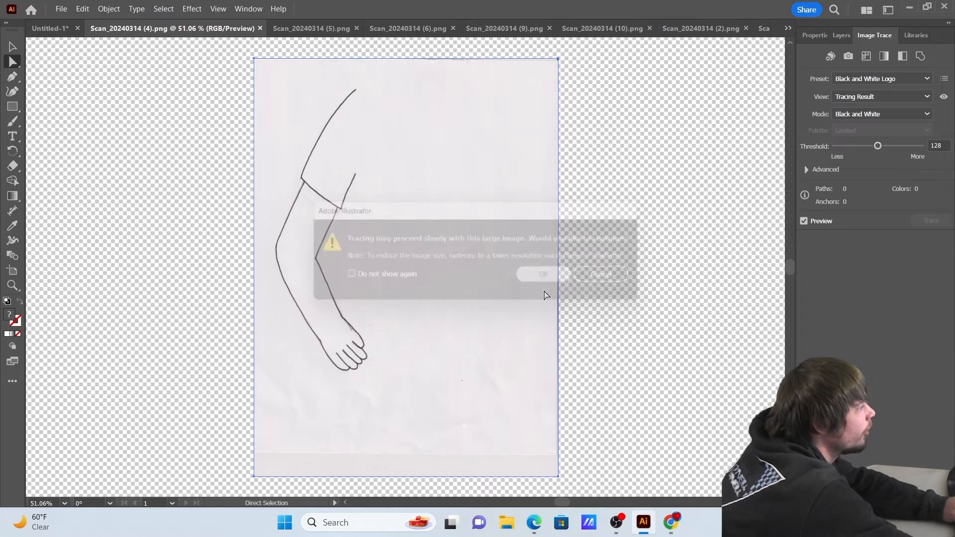
pyautogui.click(108, 9)
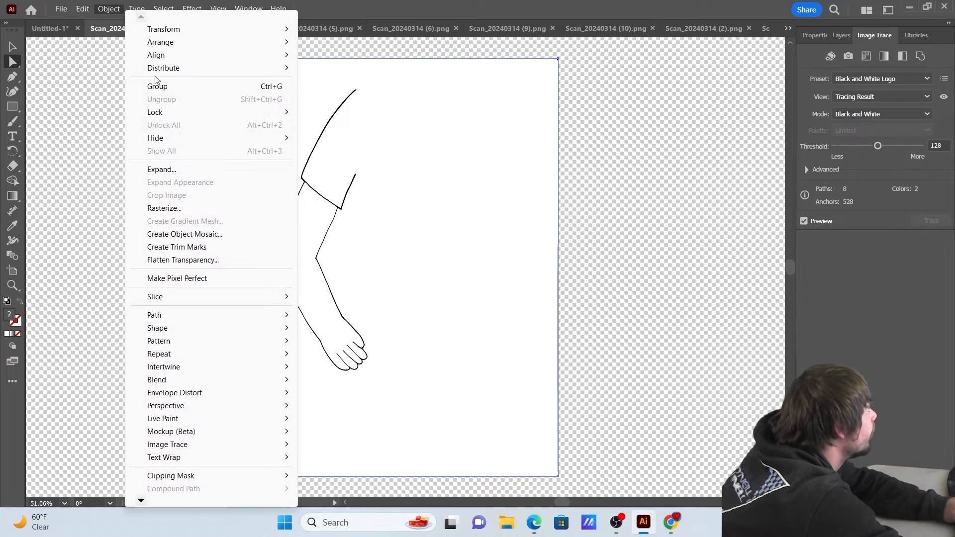
pyautogui.click(161, 171)
pyautogui.press('Return')
# Erase along the open shoulder edge of the sleeve to separate it from the page, and delete the white background
pyautogui.click(12, 166)
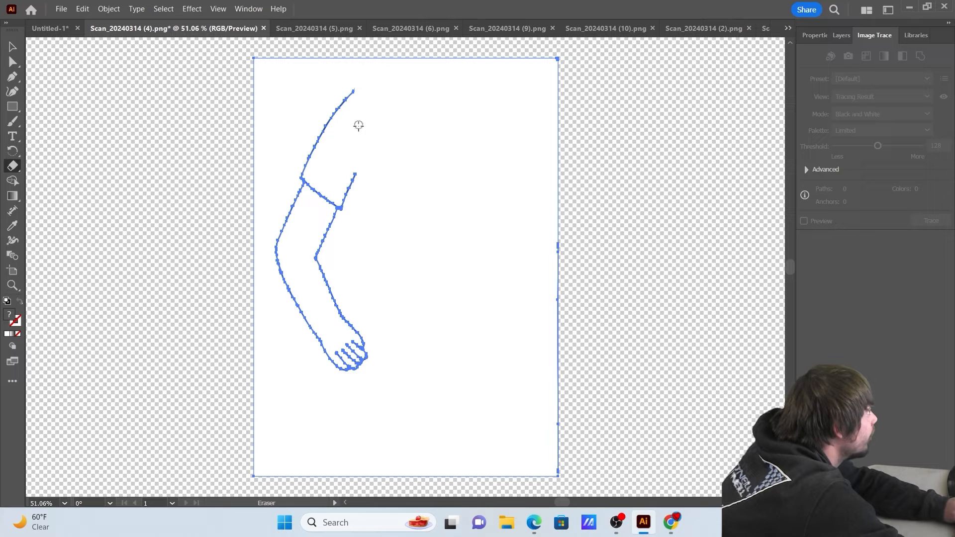
pyautogui.moveTo(356, 172); pyautogui.dragTo(357, 175)
pyautogui.press('a')
pyautogui.click(288, 99)
pyautogui.press('Delete')
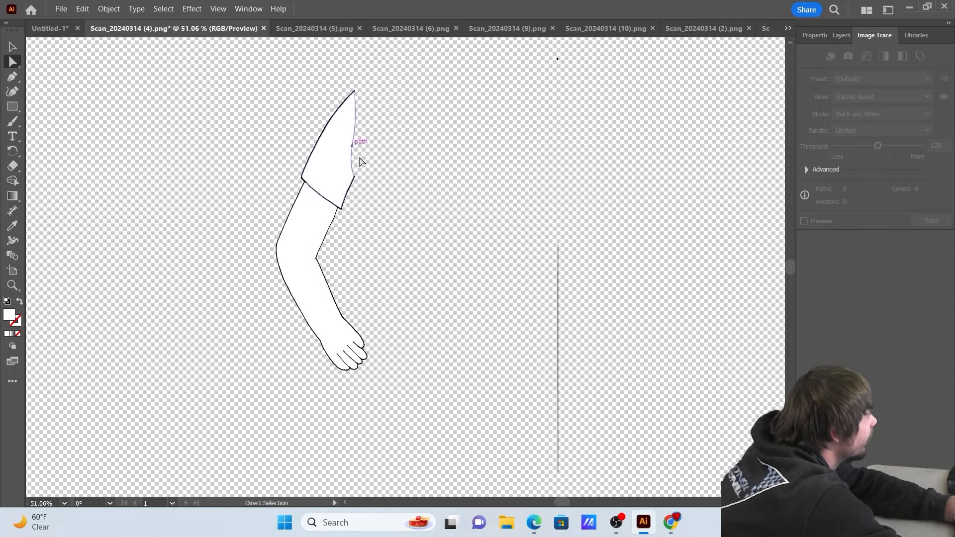
# Delete the stray outline along the sleeve's open edge and the leftover page border line beside the arm
pyautogui.press('Delete')
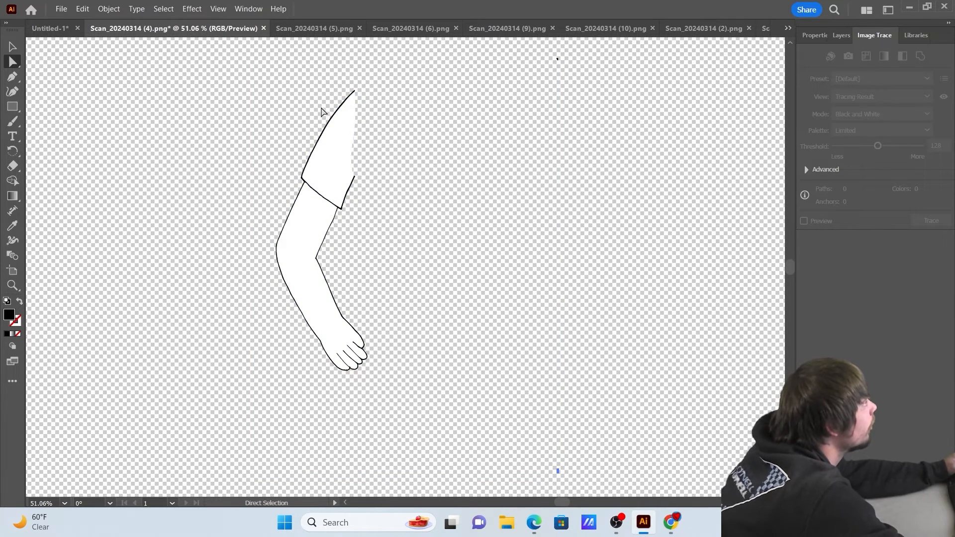
# Fill the torso shape in Scan_20240314 (5).png with the bright cyan library swatch
pyautogui.hotkey('ctrl', 'Tab')
pyautogui.click(915, 35)
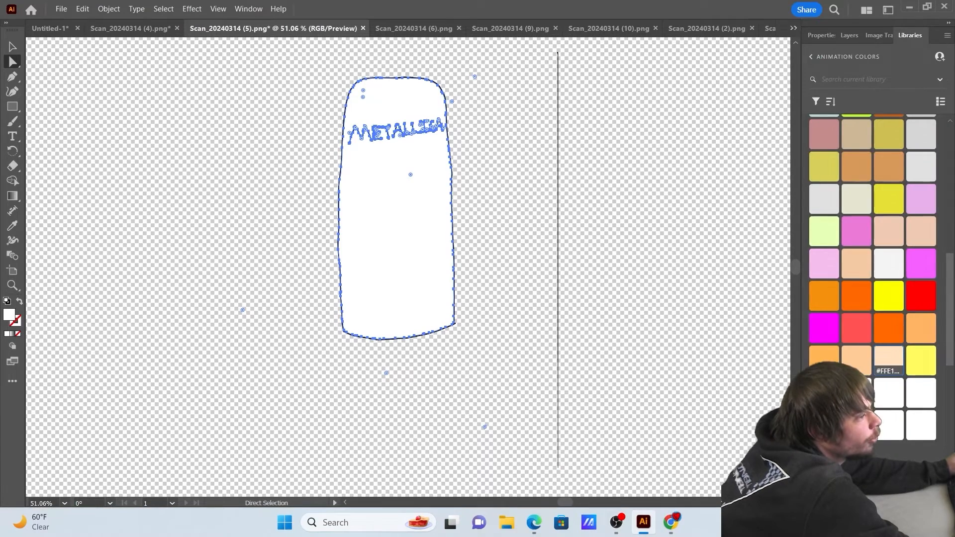
pyautogui.scroll(5, 866, 285)
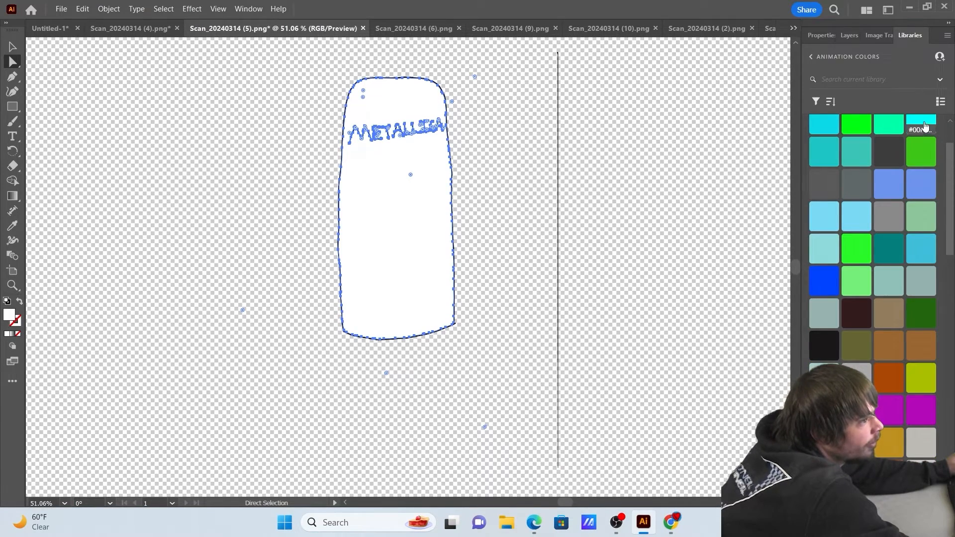
pyautogui.click(925, 238)
pyautogui.scroll(2, 926, 158)
pyautogui.click(927, 144)
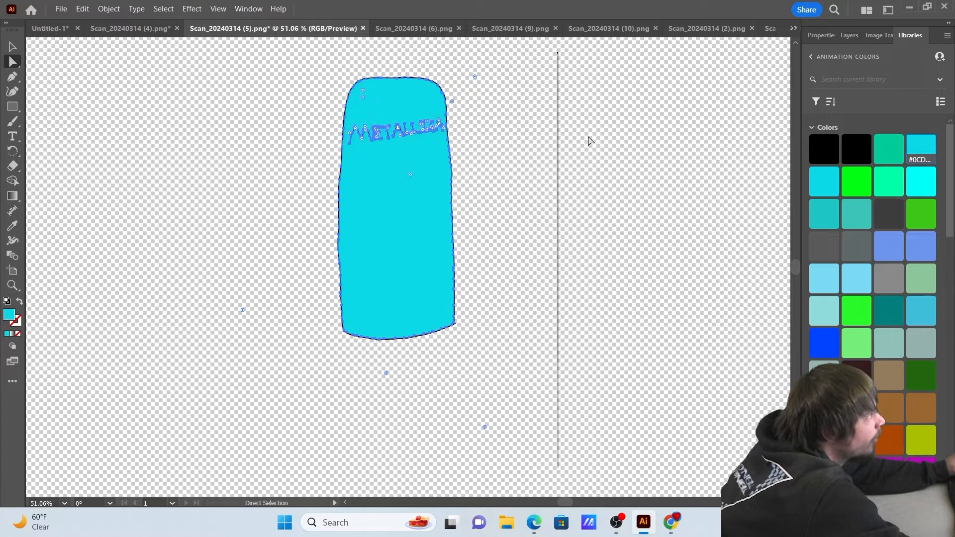
pyautogui.click(461, 141)
# Fill the white gaps inside both letter As of METALLICA with the same cyan, and select the whole torso
pyautogui.scroll(3, 395, 123)
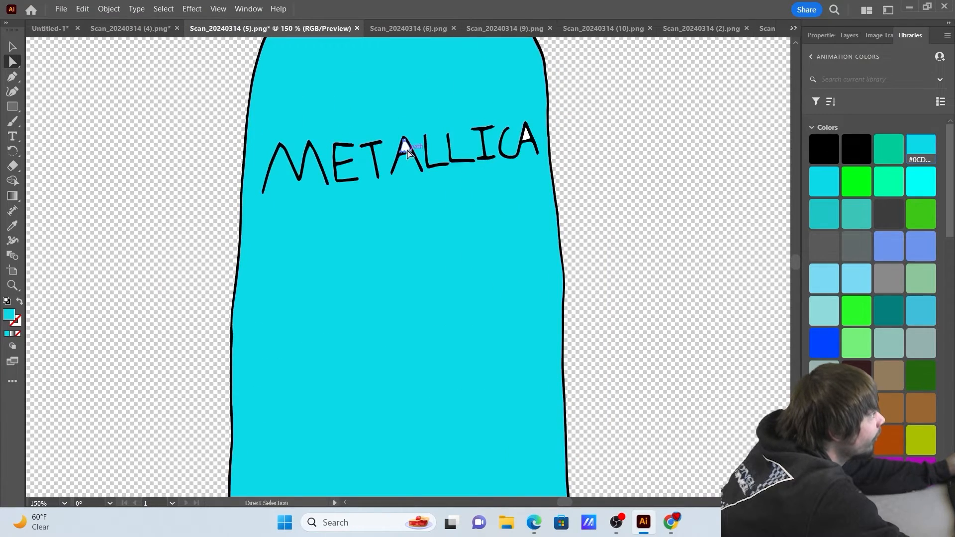
pyautogui.click(405, 147)
pyautogui.keyDown('shift'); pyautogui.click(526, 136); pyautogui.keyUp('shift')
pyautogui.moveTo(514, 87); pyautogui.dragTo(589, 153)
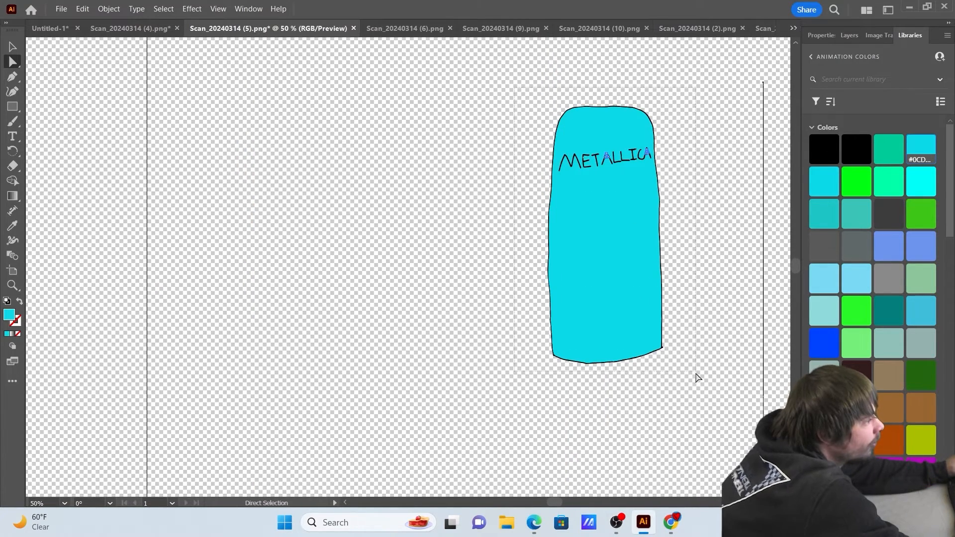
pyautogui.moveTo(698, 378); pyautogui.dragTo(697, 374)
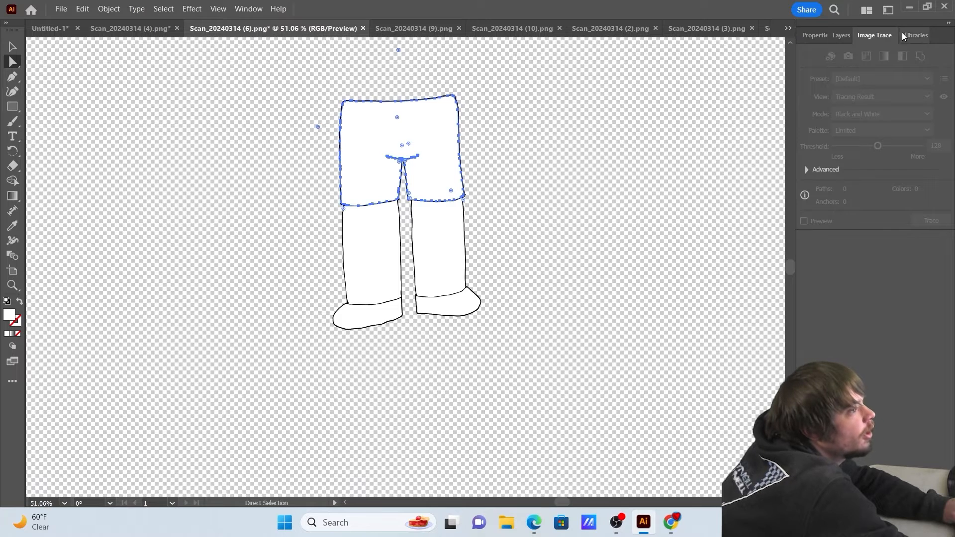
# Fill the shorts in Scan_20240314 (6).png with the light grey swatch and the bare legs with the light peach skin swatch
pyautogui.click(915, 35)
pyautogui.click(920, 132)
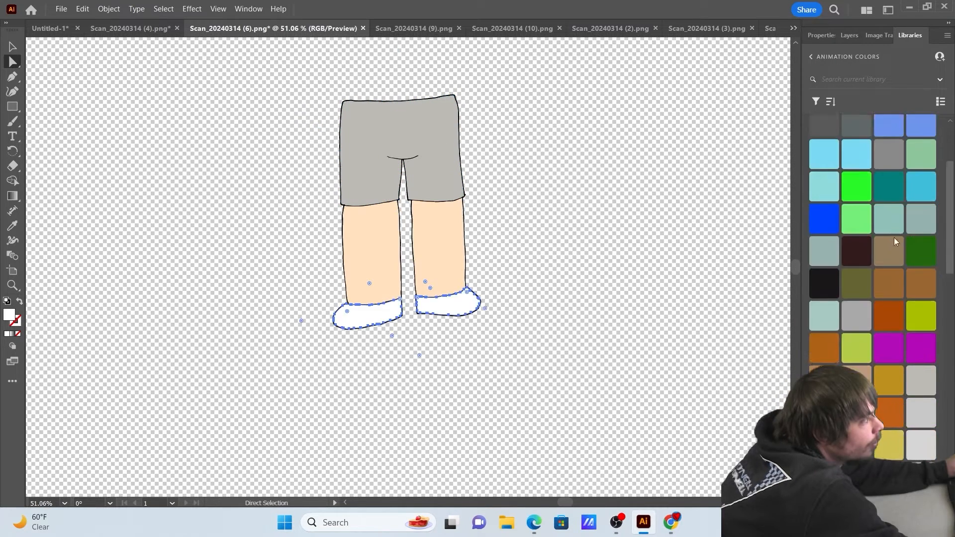
pyautogui.scroll(3, 894, 239)
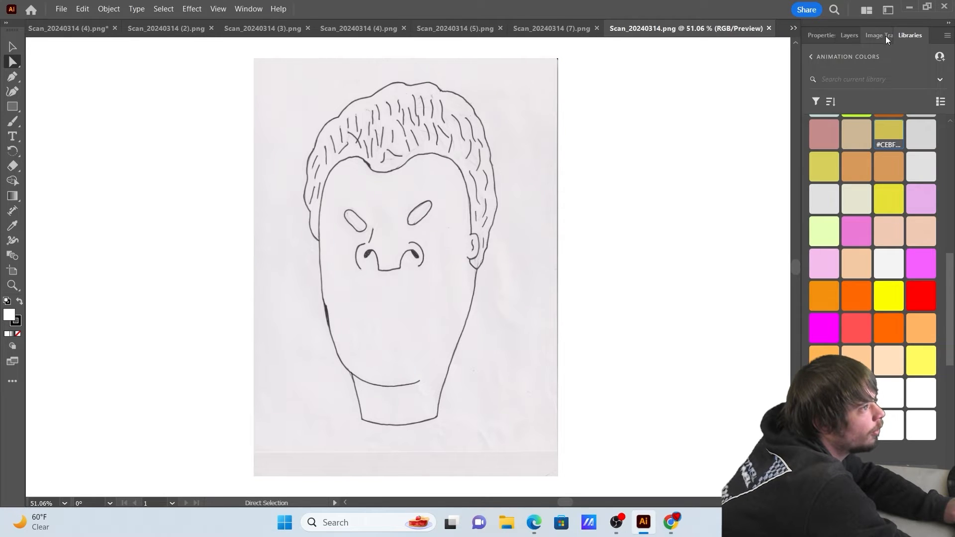
# Trace the head in Scan_20240314.png with the Black and White Logo preset, expand it into paths and delete the white background
pyautogui.click(871, 34)
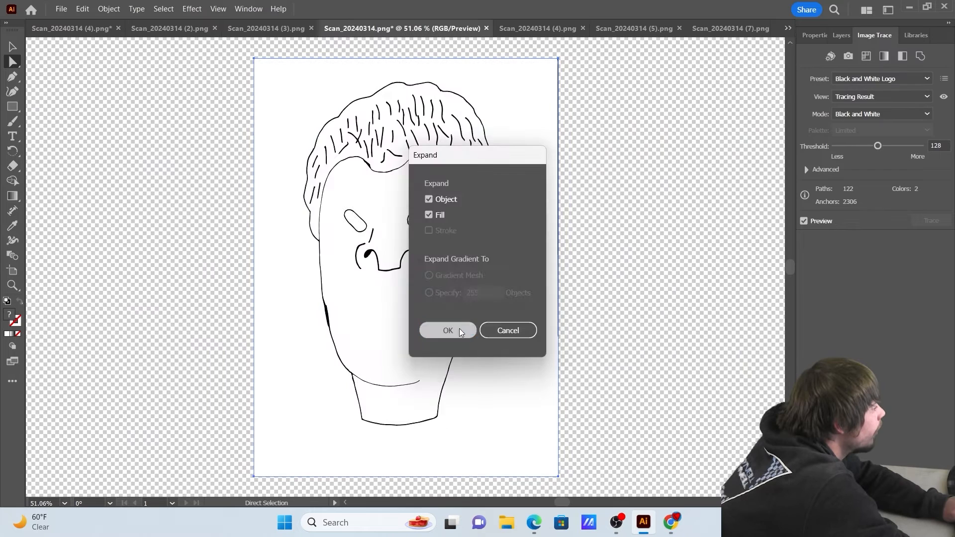
pyautogui.click(459, 329)
pyautogui.click(200, 339)
pyautogui.click(284, 359)
pyautogui.press('Delete')
# Fill the face and neck with the light peach skin swatch, and select the hair shape
pyautogui.click(432, 311)
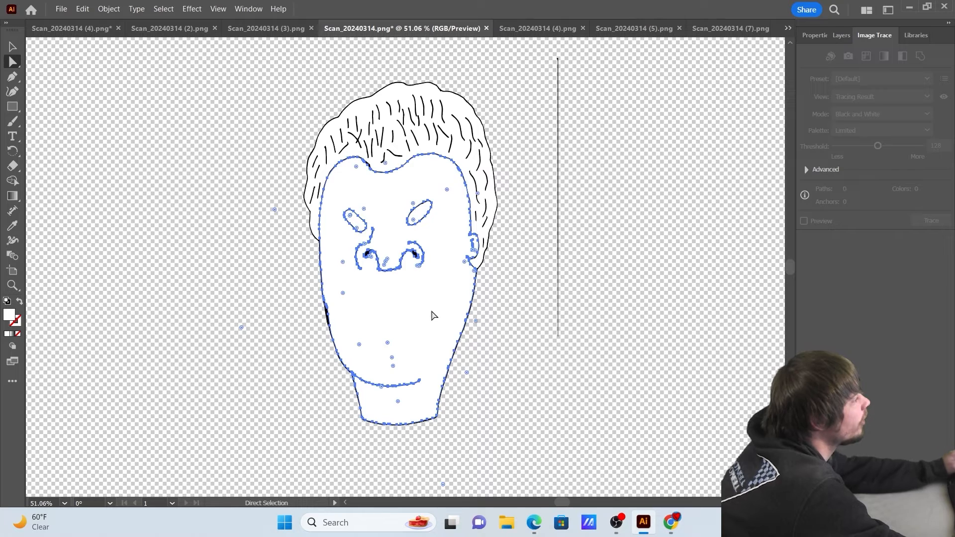
pyautogui.click(915, 34)
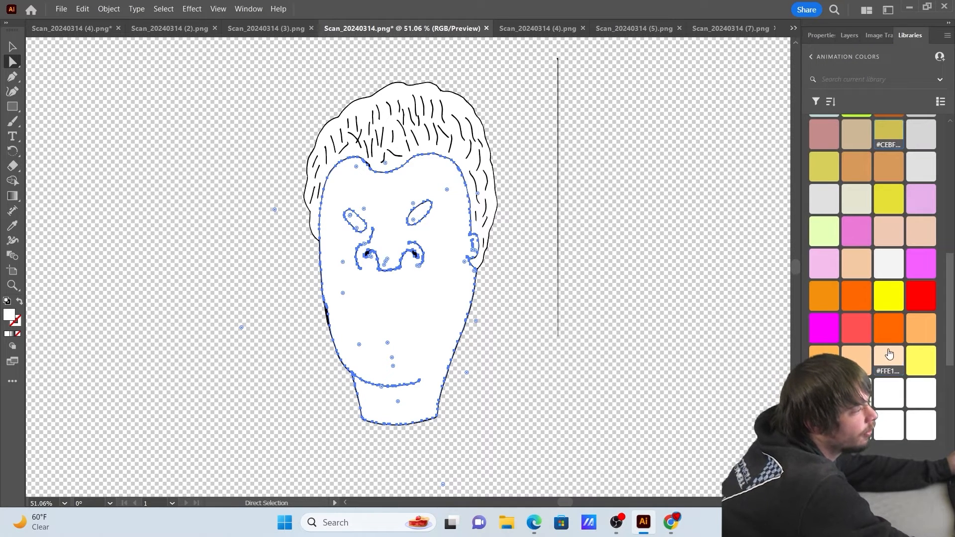
pyautogui.click(889, 354)
pyautogui.click(478, 179)
pyautogui.scroll(1, 479, 172)
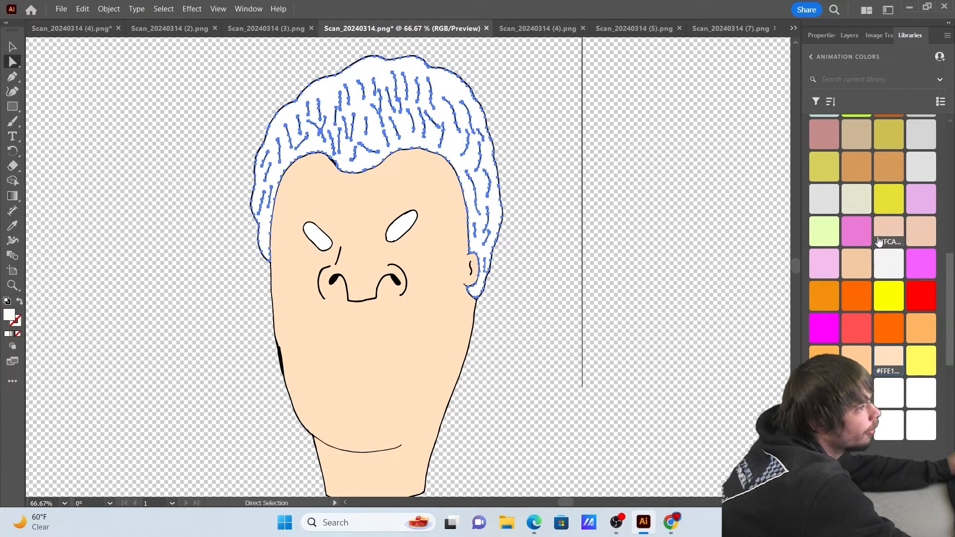
# Try filling the hair with the greyish-brown library swatch, and undo it
pyautogui.scroll(5, 879, 241)
pyautogui.click(888, 188)
pyautogui.click(696, 365)
pyautogui.hotkey('ctrl', 'z')
pyautogui.hotkey('ctrl', 'z')
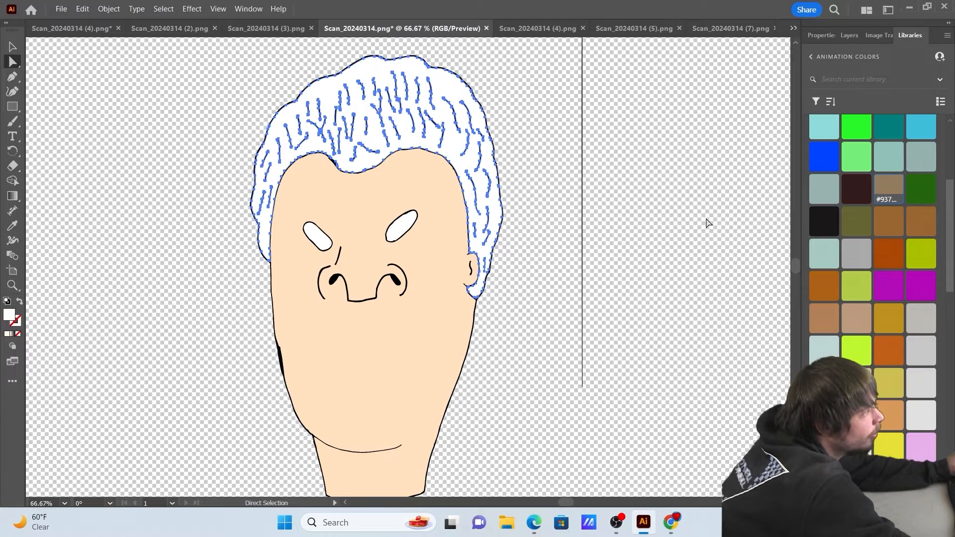
# Fill the hair shape with the medium brown library swatch
pyautogui.click(921, 221)
pyautogui.click(634, 229)
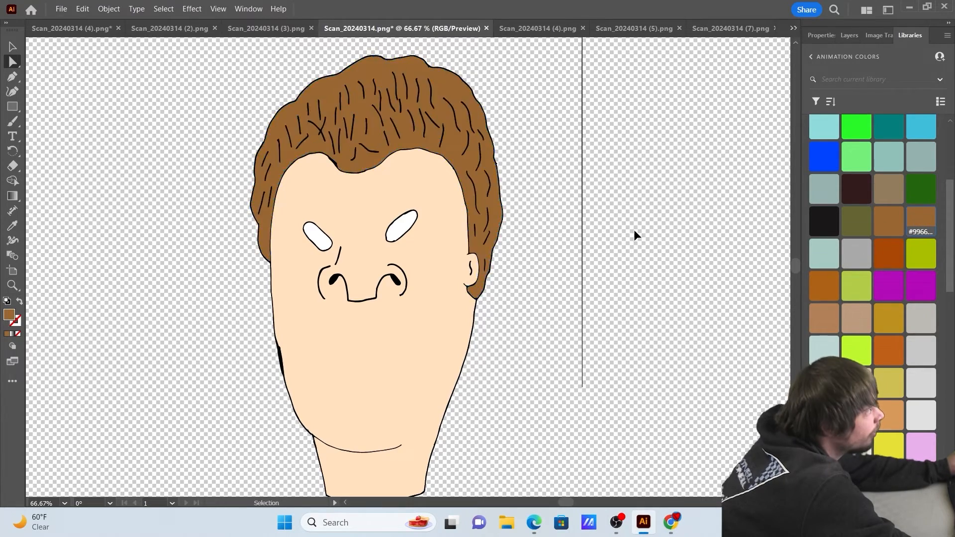
pyautogui.scroll(-2, 634, 228)
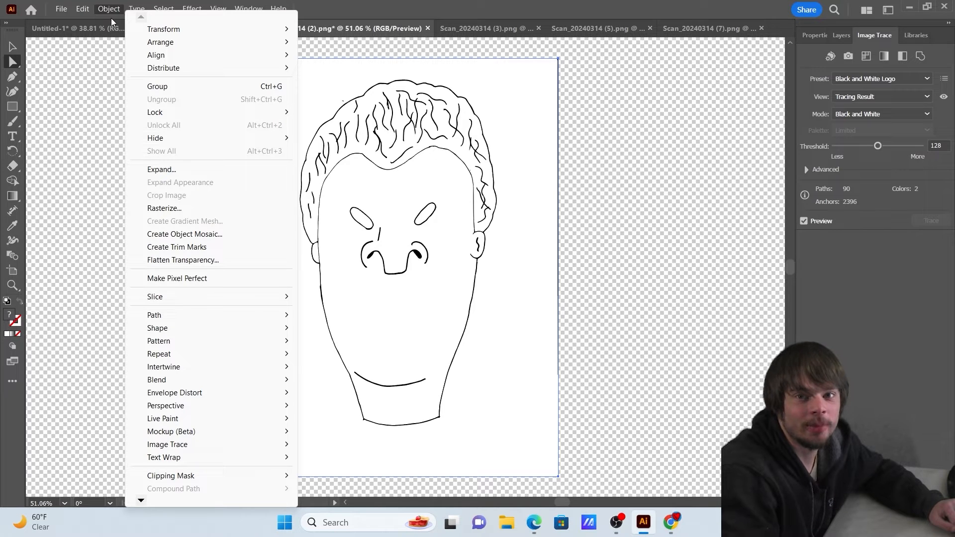
pyautogui.click(278, 8)
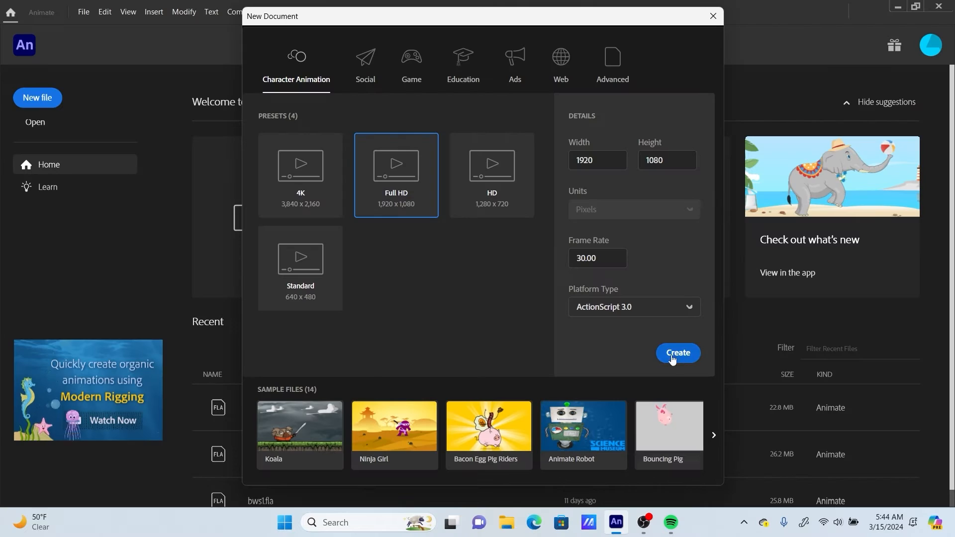
# Switch to Adobe Animate and create a 4K (3,840 x 2,160) character animation document at 30 fps
pyautogui.click(301, 174)
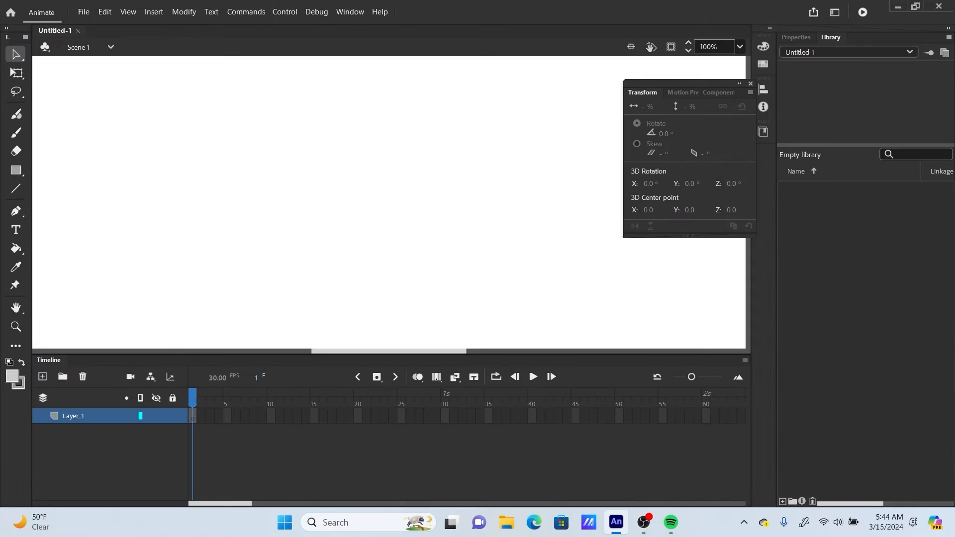
# Draw a light grey filled rectangle covering the whole stage
pyautogui.moveTo(673, 84)
pyautogui.mouseDown()
pyautogui.moveTo(742, 95)
pyautogui.moveTo(648, 86)
pyautogui.moveTo(748, 99)
pyautogui.mouseUp()
pyautogui.click(739, 47)
pyautogui.click(716, 63)
pyautogui.click(688, 50)
pyautogui.click(16, 170)
pyautogui.moveTo(139, 60); pyautogui.dragTo(648, 348)
# Set the Line tool's stroke colour and size, and draw a horizontal line across the full stage to separate wall and floor
pyautogui.click(16, 188)
pyautogui.moveTo(762, 98); pyautogui.dragTo(693, 109)
pyautogui.click(796, 37)
pyautogui.click(787, 145)
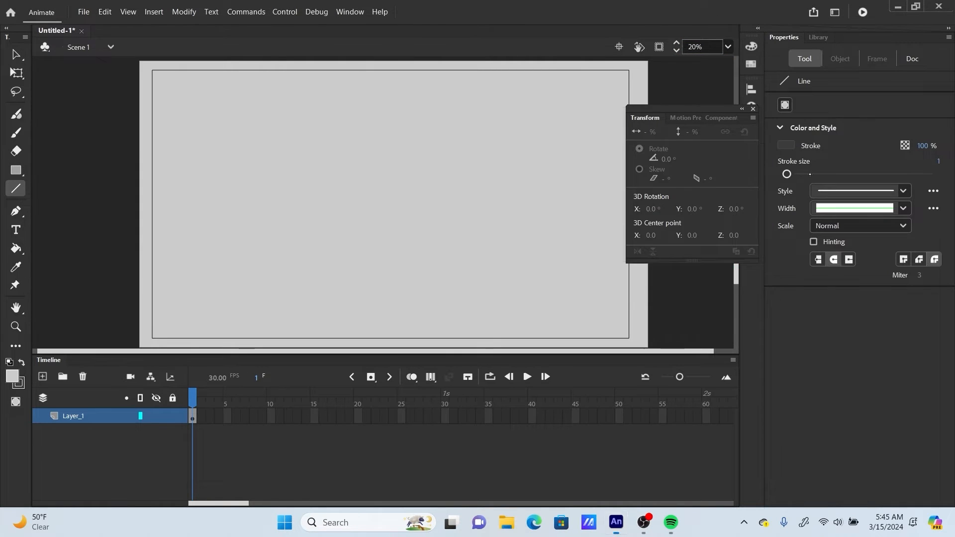
pyautogui.moveTo(787, 174); pyautogui.dragTo(792, 174)
pyautogui.click(787, 146)
pyautogui.click(594, 185)
pyautogui.moveTo(139, 272)
pyautogui.mouseDown()
pyautogui.moveTo(649, 274)
pyautogui.moveTo(550, 256)
pyautogui.moveTo(648, 264)
pyautogui.mouseUp()
pyautogui.press('v')
pyautogui.click(661, 270)
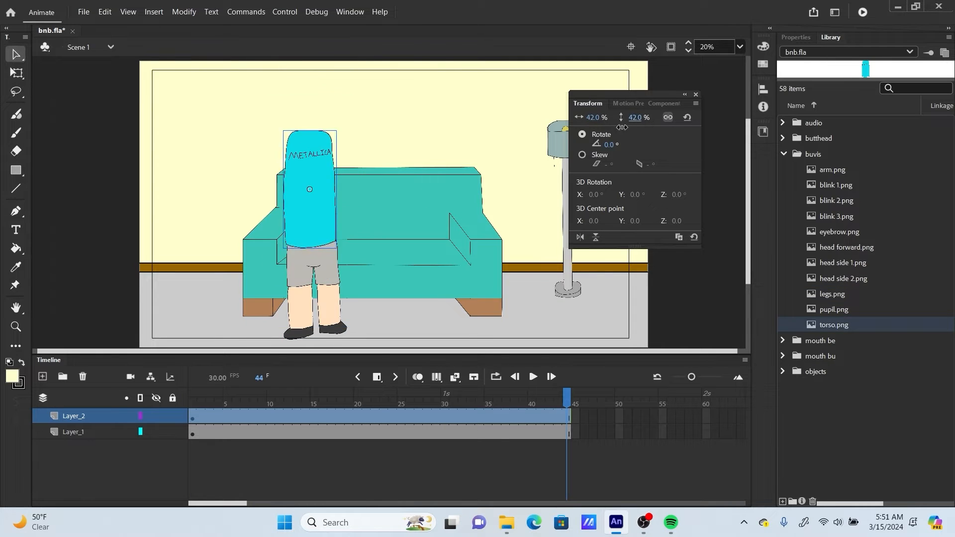
# Scale the METALLICA torso to 39%, align it above the legs and send it one level backward
pyautogui.moveTo(621, 127); pyautogui.dragTo(620, 127)
pyautogui.moveTo(307, 218); pyautogui.dragTo(302, 226)
pyautogui.hotkey('ctrl', 'Down')
# Rearrange the scene with the couch near the stage centre, the floor lamp to its right and the character's legs and torso to its left
pyautogui.moveTo(395, 240); pyautogui.dragTo(500, 240)
pyautogui.moveTo(571, 282); pyautogui.dragTo(581, 279)
pyautogui.moveTo(323, 302); pyautogui.dragTo(235, 299)
pyautogui.moveTo(378, 258); pyautogui.dragTo(343, 255)
pyautogui.moveTo(244, 224); pyautogui.dragTo(245, 233)
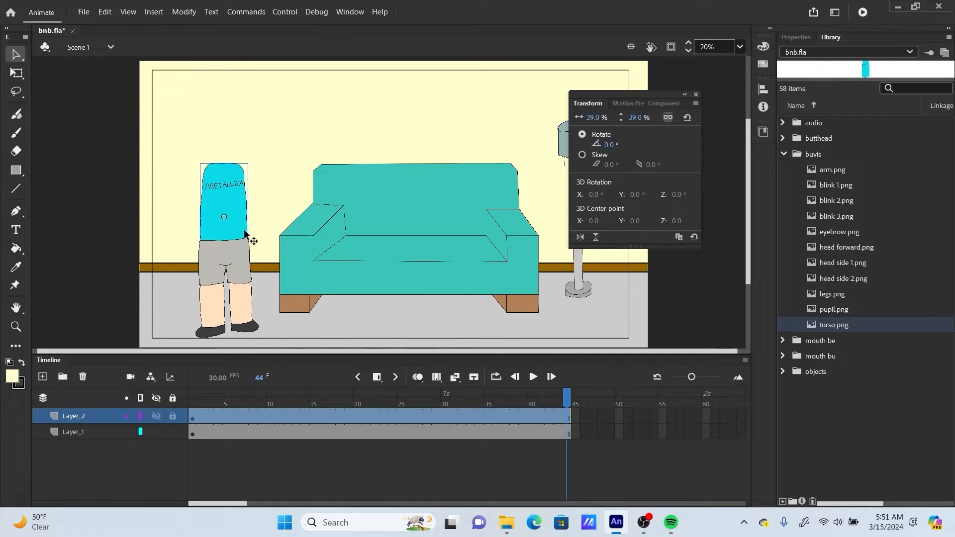
# Place arm.png from the buvis folder at the torso's shoulder and activate the Asset Warp tool
pyautogui.moveTo(832, 170); pyautogui.dragTo(219, 214)
pyautogui.click(14, 285)
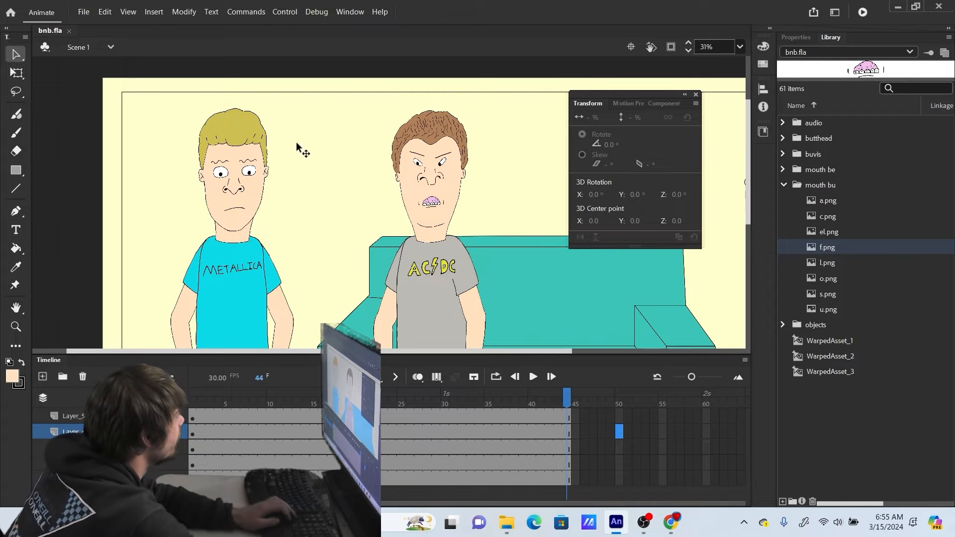
# Extend the frames of all layers to frame 100
pyautogui.scroll(-1, 292, 169)
pyautogui.scroll(1, 292, 167)
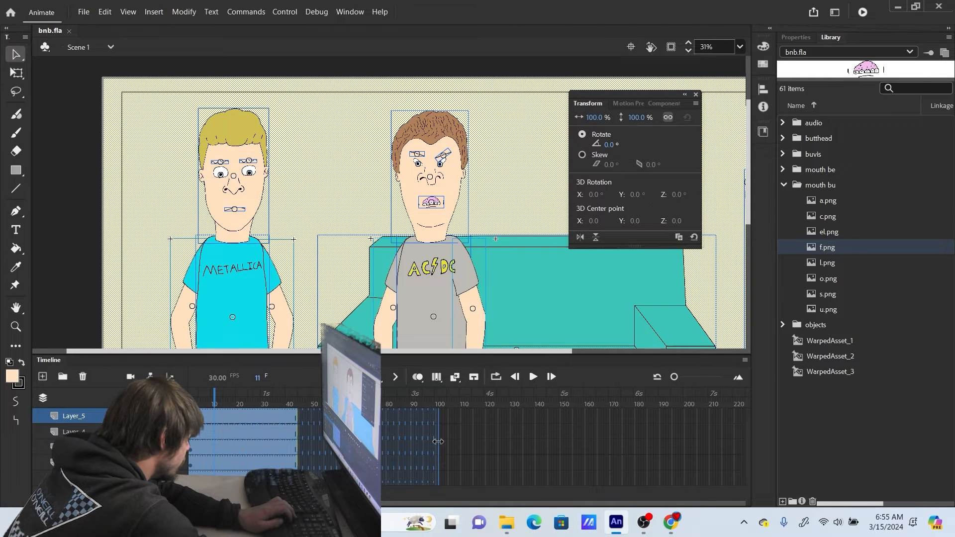
pyautogui.click(438, 442)
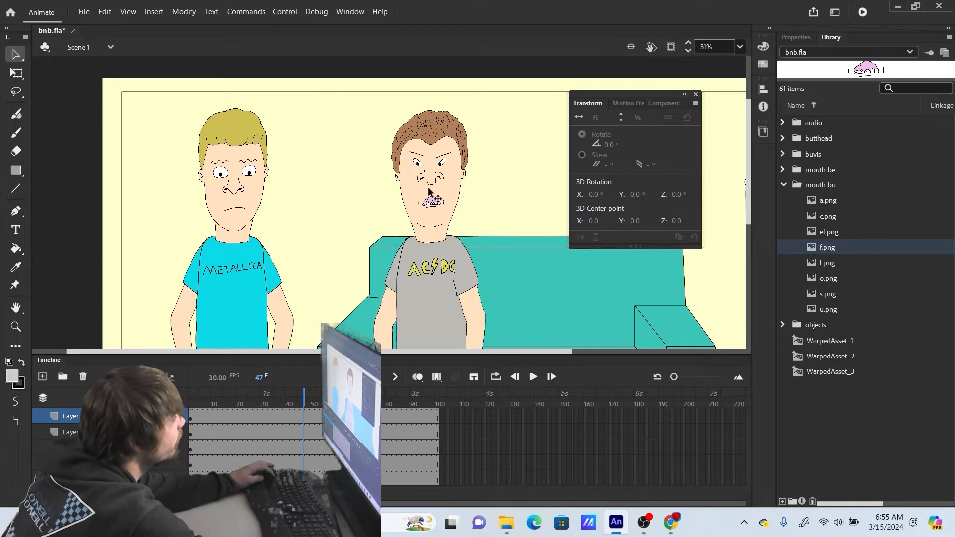
# Add a keyframe at frame 47 on Layer_5 and fit blink 1.png over both of Butthead's eyes at 27% scale, mirrored for the second eye
pyautogui.scroll(5, 457, 159)
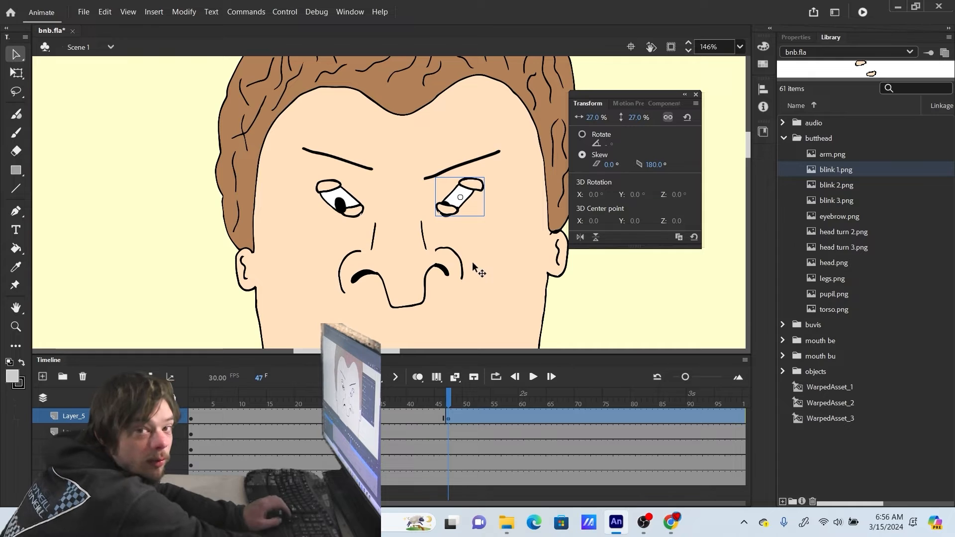
pyautogui.press('Down')
pyautogui.press('Down')
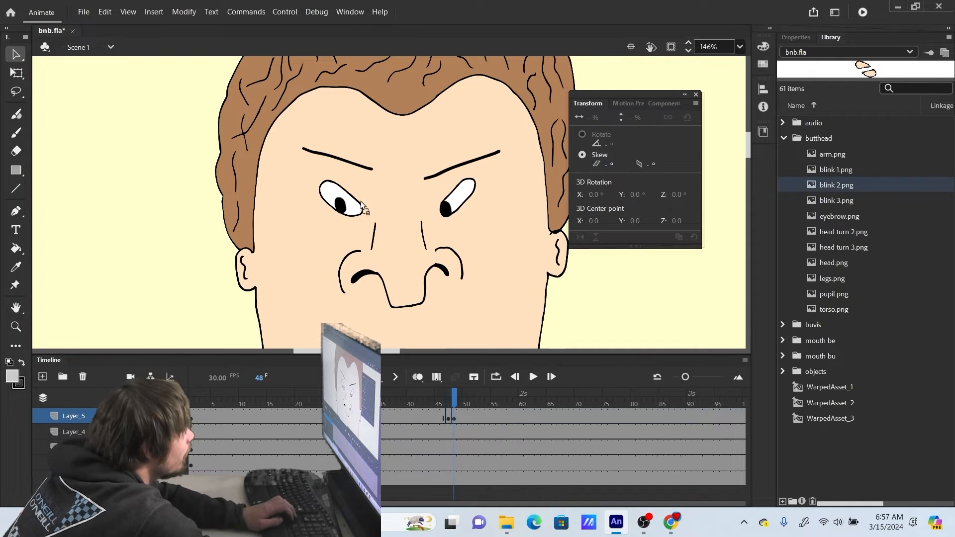
# Fit blink 2.png eyelids over both of Butthead's eyes on the frame 48 keyframe, adjusting their position and scale
pyautogui.moveTo(343, 207); pyautogui.dragTo(342, 203)
pyautogui.moveTo(638, 118); pyautogui.dragTo(633, 118)
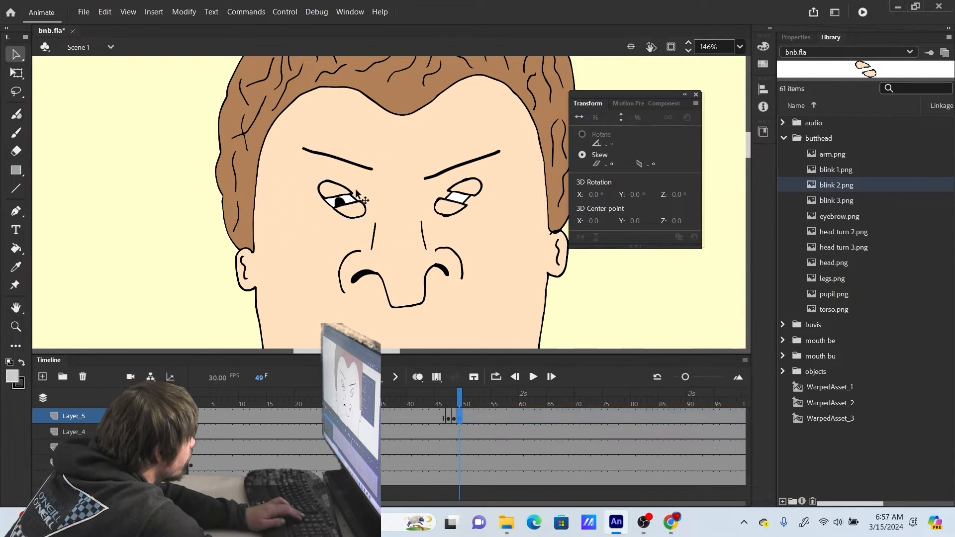
# Delete both half-closed eyelids on frame 49 and select blink 3.png from the butthead folder to replace them
pyautogui.click(349, 198)
pyautogui.press('Delete')
pyautogui.click(470, 197)
pyautogui.press('Delete')
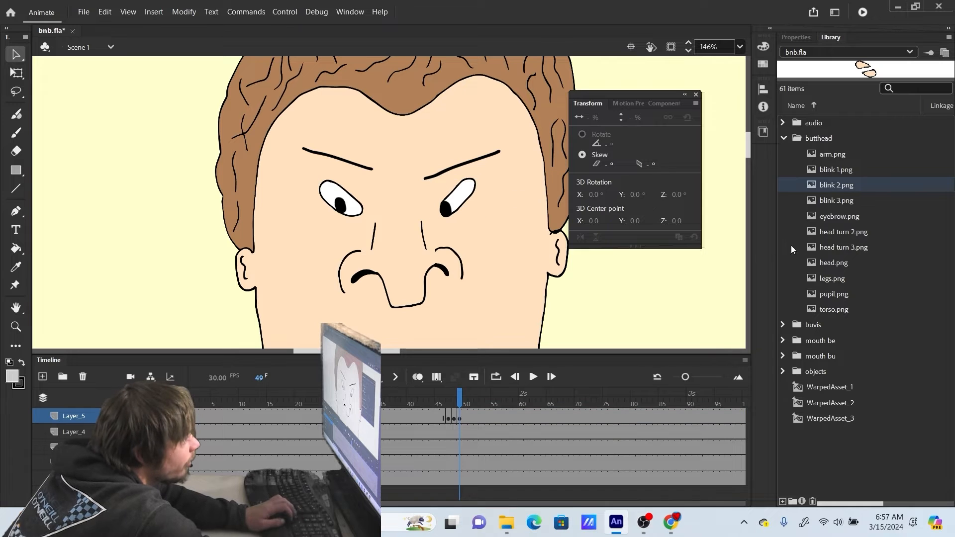
pyautogui.click(837, 201)
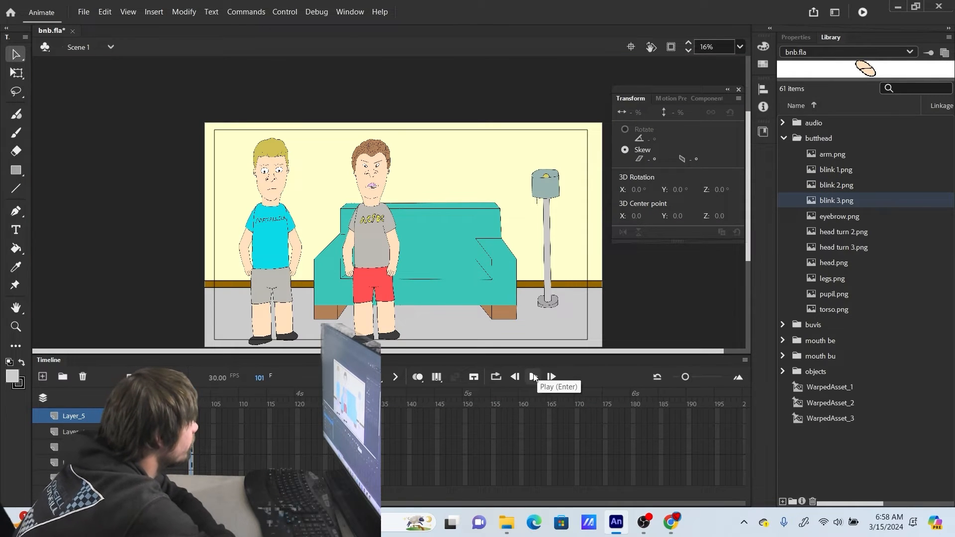
# Remove the frames from frame 81 onward on all layers so the scene ends at frame 80
pyautogui.click(559, 405)
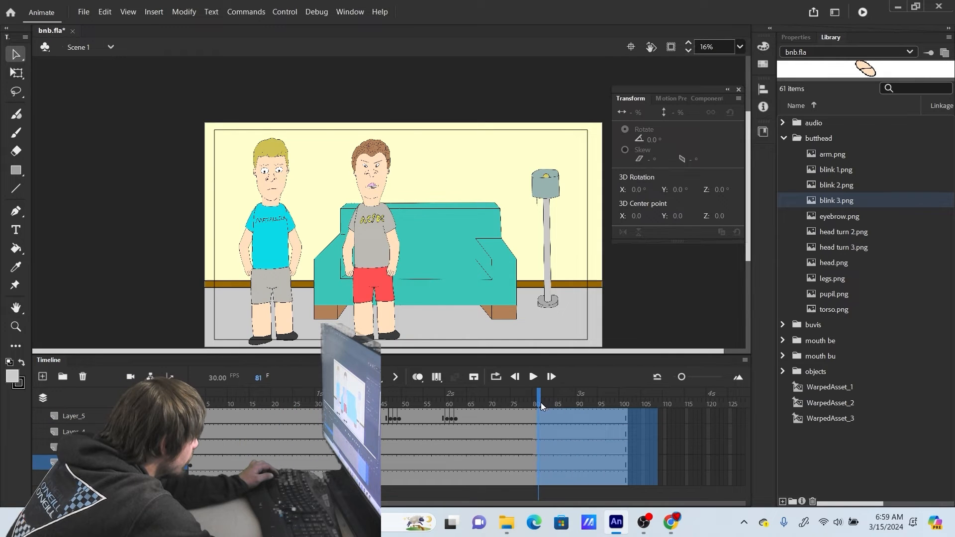
pyautogui.rightClick(558, 427)
pyautogui.click(619, 144)
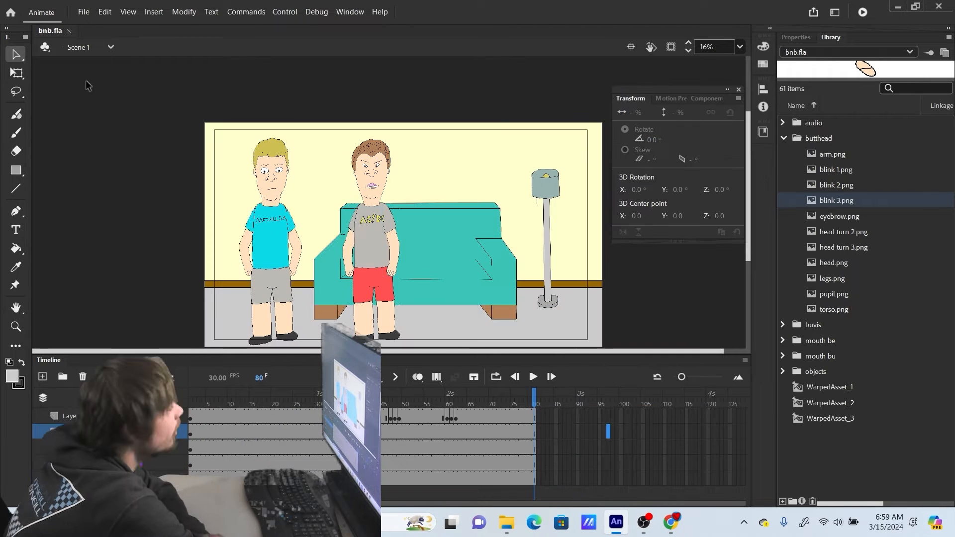
# Start a video export of Scene 1 in H.264 format with the High Quality 1080p HD preset
pyautogui.click(85, 11)
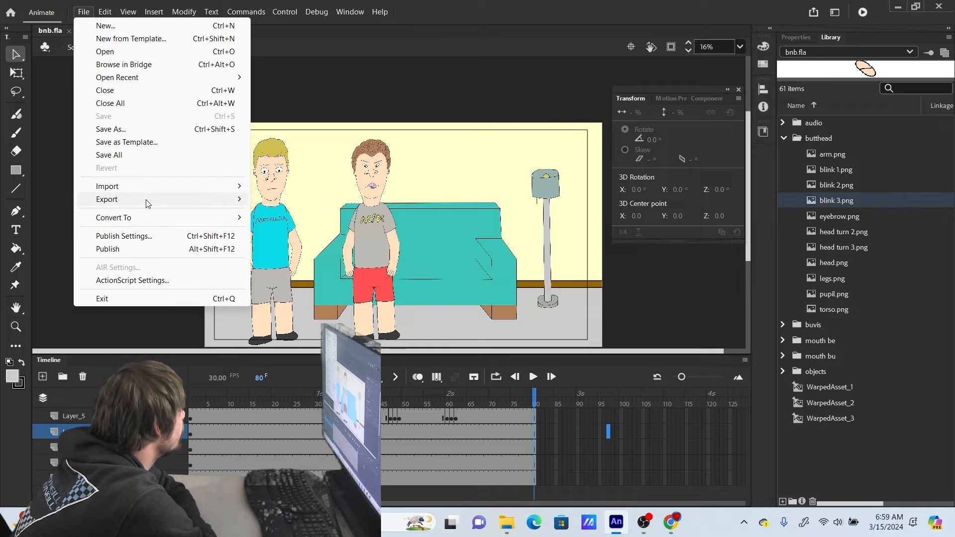
pyautogui.moveTo(149, 201)
pyautogui.click(291, 238)
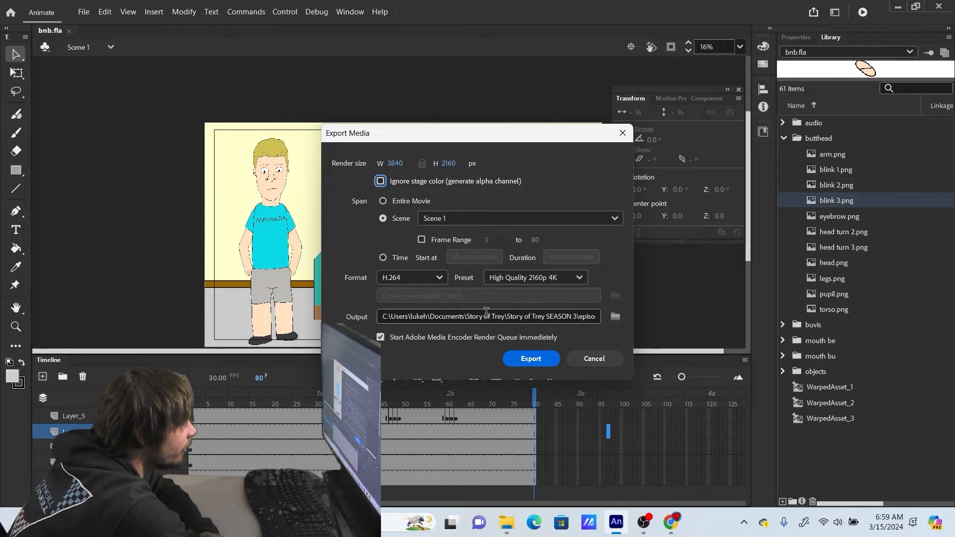
pyautogui.click(503, 277)
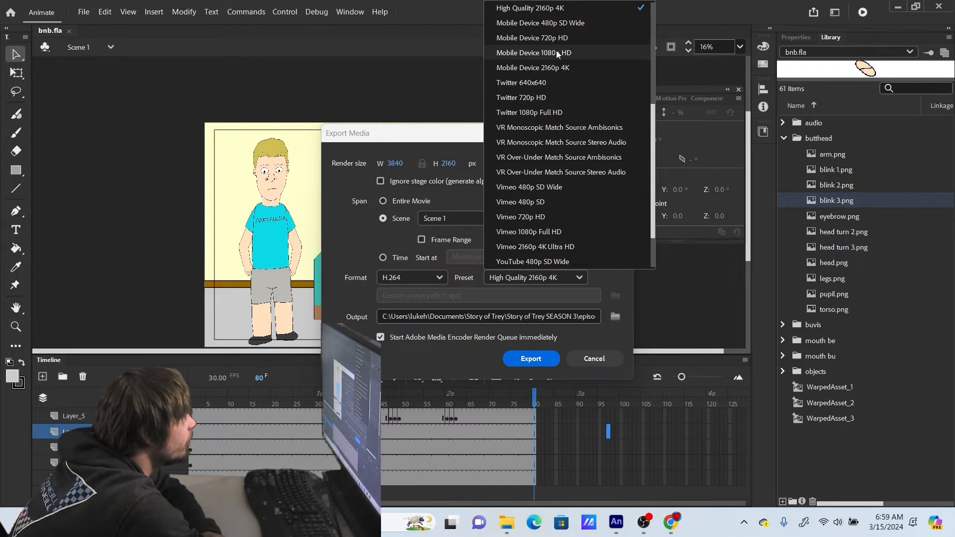
pyautogui.scroll(5, 560, 142)
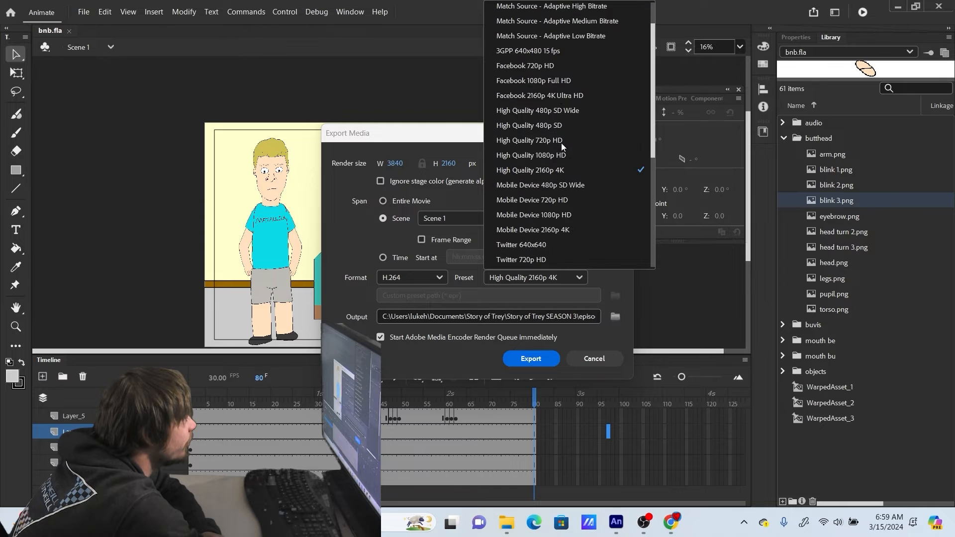
pyautogui.click(582, 201)
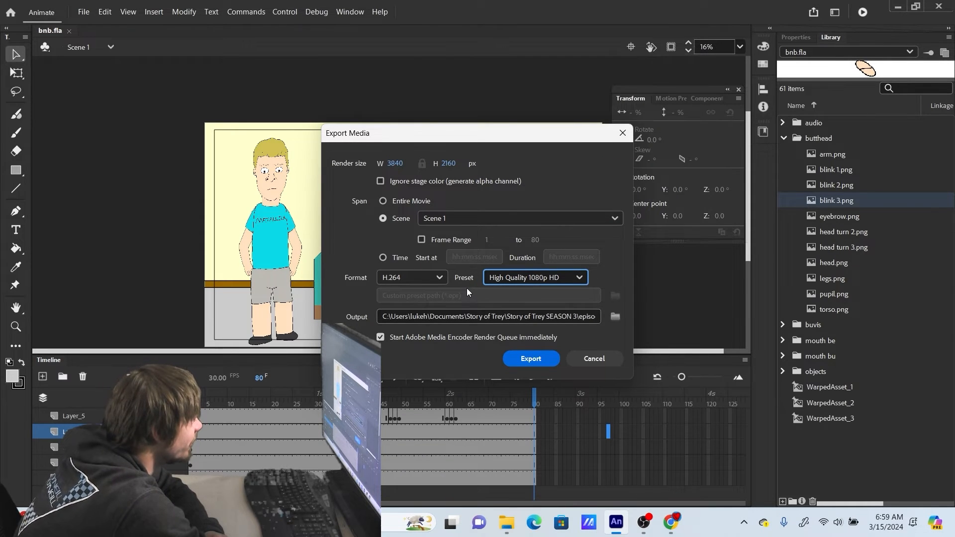
# Set the export destination to the beavus and butthead animation folder inside Feece Films and export the video
pyautogui.click(615, 317)
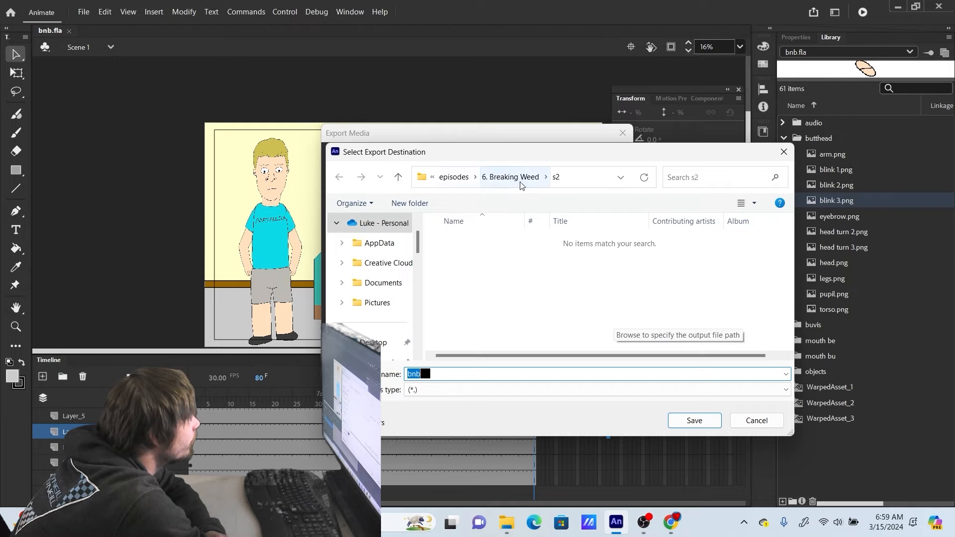
pyautogui.scroll(-3, 391, 293)
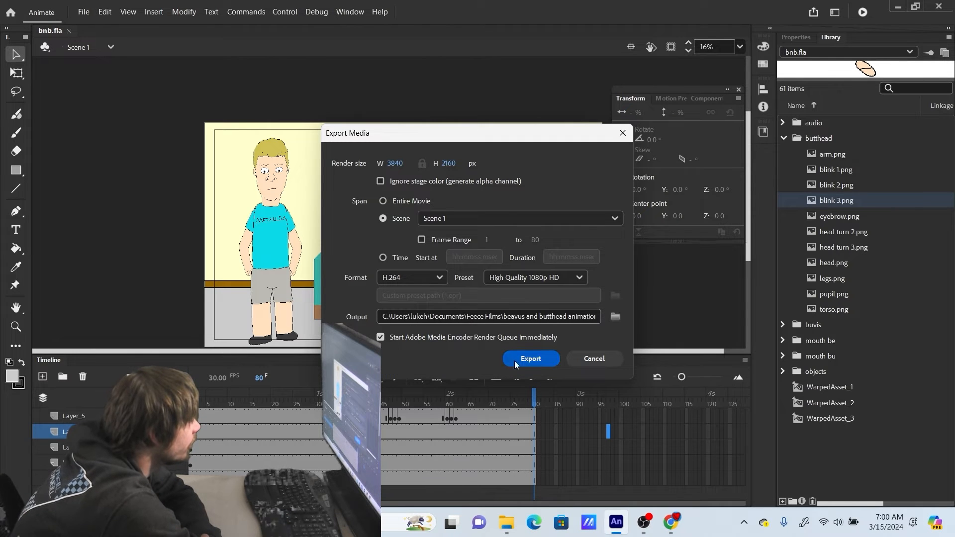
pyautogui.click(531, 359)
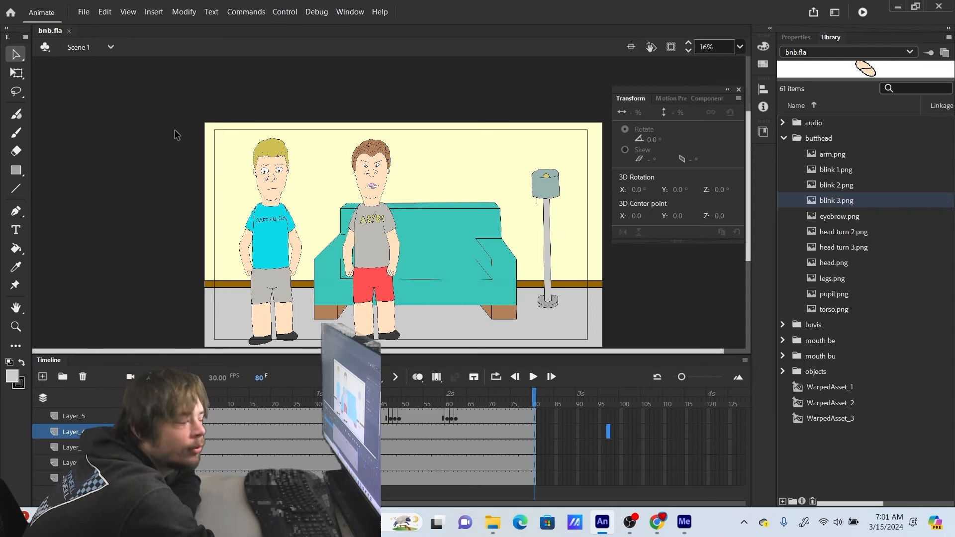
# Insert a second scene with the a1.aif audio on Layer_1, extended to frame 100, and play it back
pyautogui.click(154, 12)
pyautogui.click(184, 104)
pyautogui.click(200, 416)
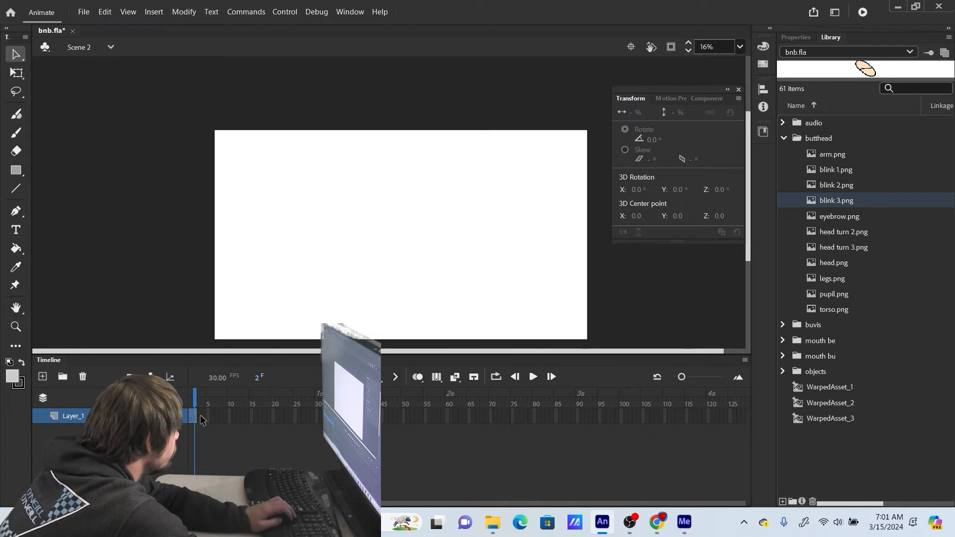
pyautogui.moveTo(194, 417); pyautogui.dragTo(500, 447)
pyautogui.click(533, 377)
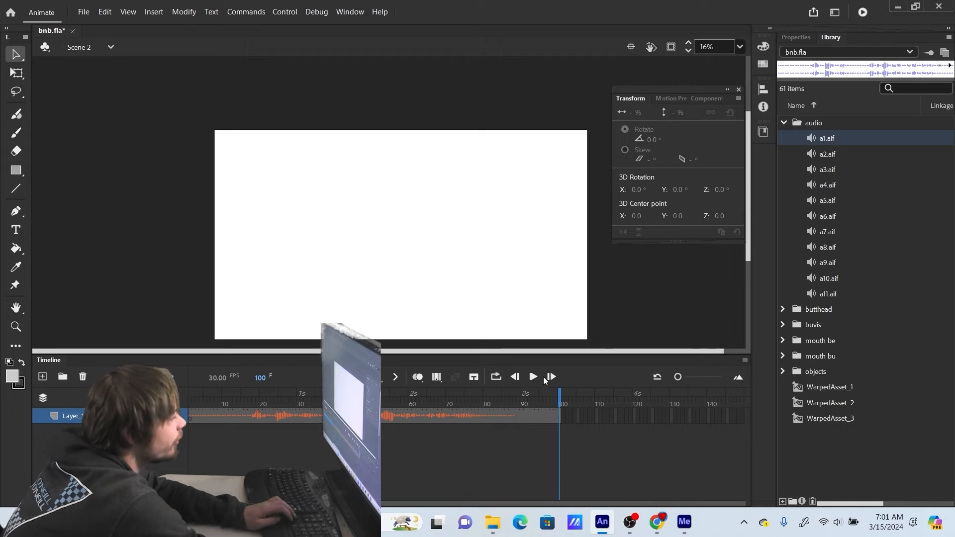
pyautogui.click(533, 377)
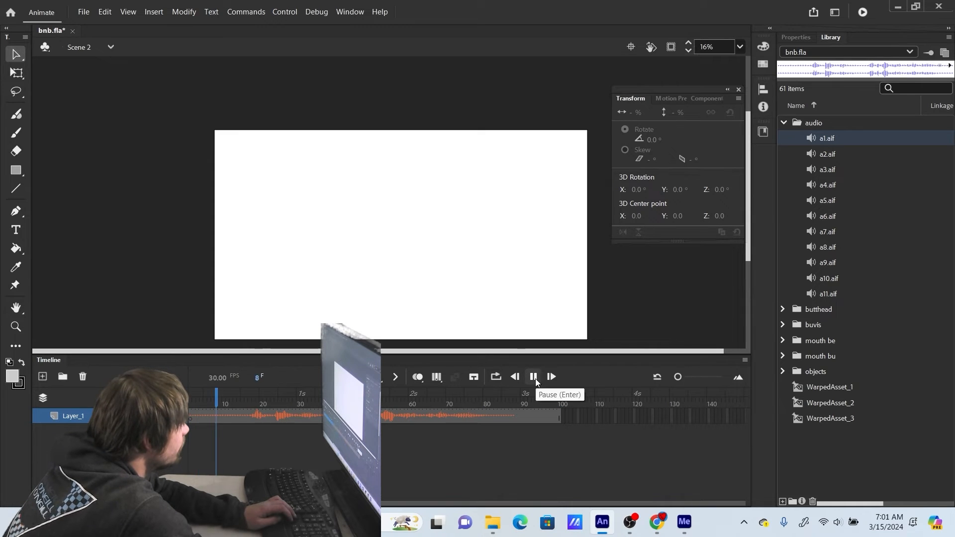
# Copy Scene 1's frames onto a new layer above the audio in Scene 2 and make them end at frame 100
pyautogui.click(110, 47)
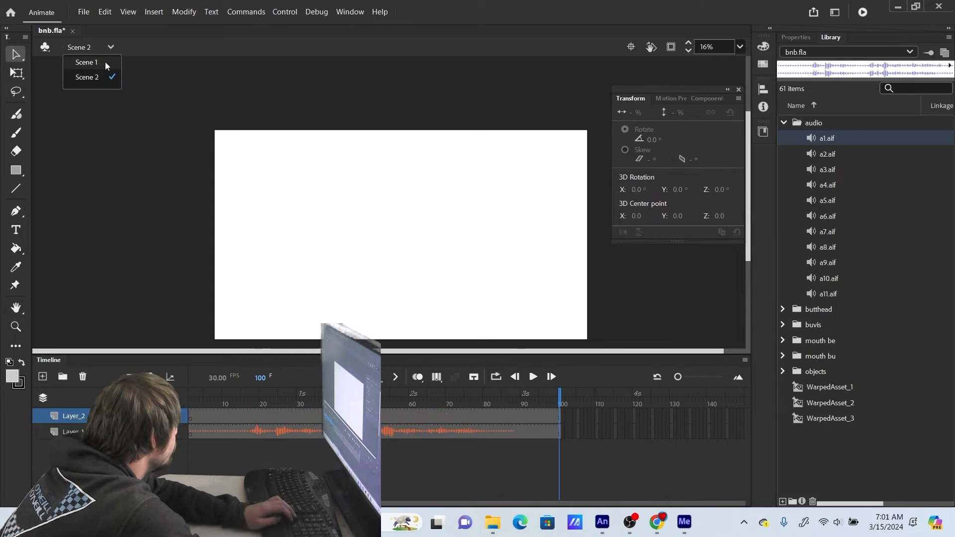
pyautogui.click(106, 65)
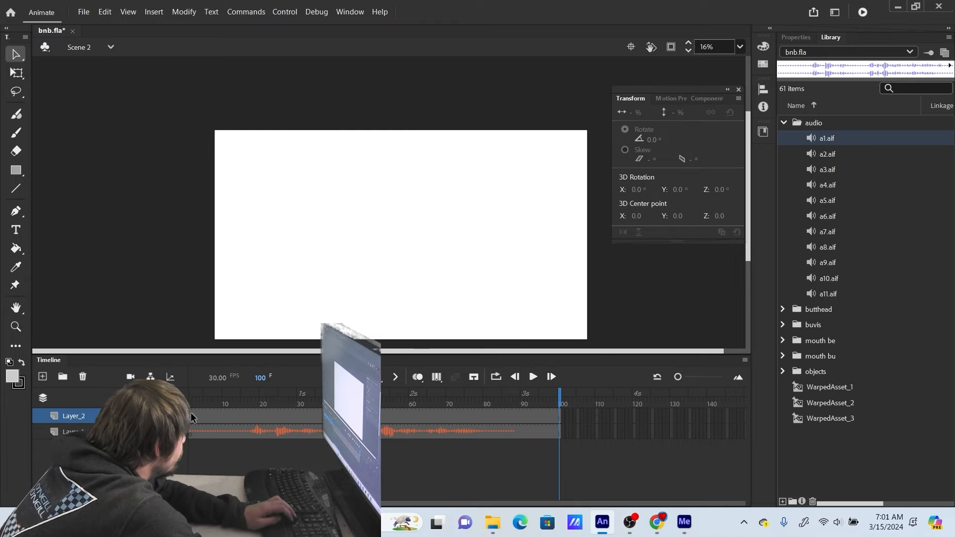
pyautogui.rightClick(192, 416)
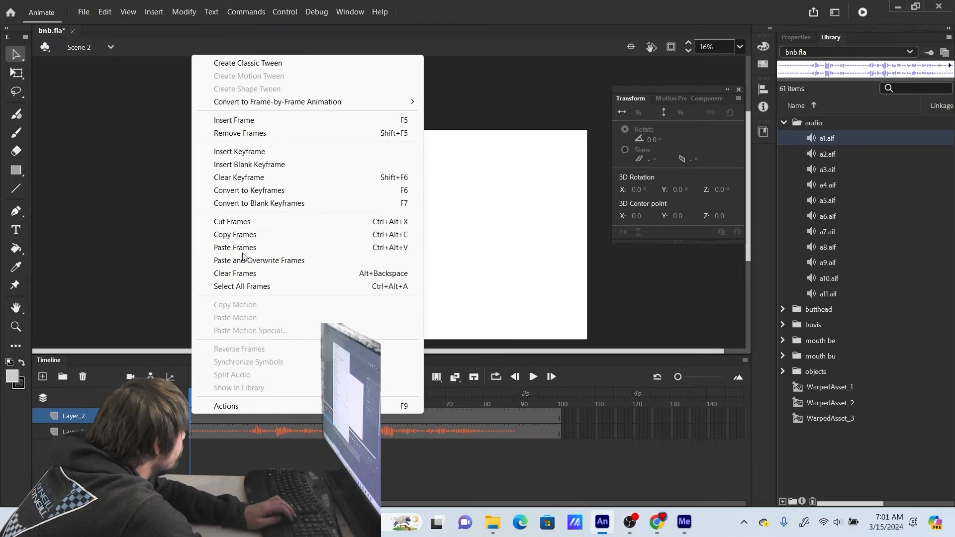
pyautogui.click(246, 247)
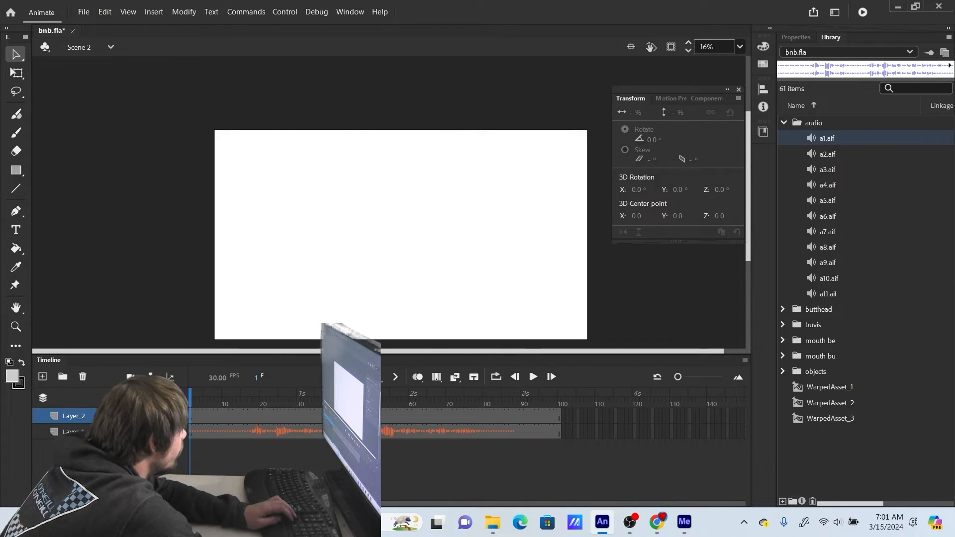
pyautogui.click(440, 449)
pyautogui.rightClick(440, 463)
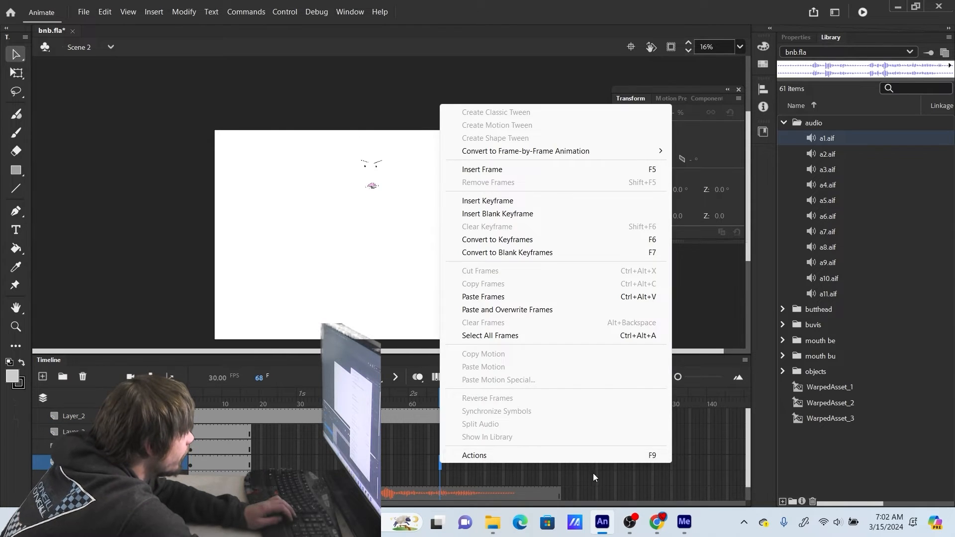
pyautogui.moveTo(593, 475); pyautogui.dragTo(604, 476)
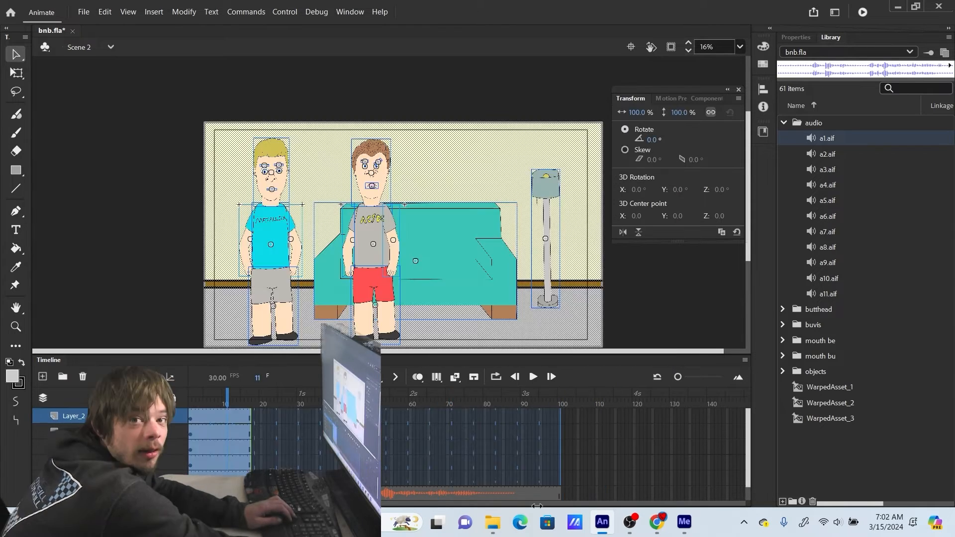
pyautogui.click(287, 396)
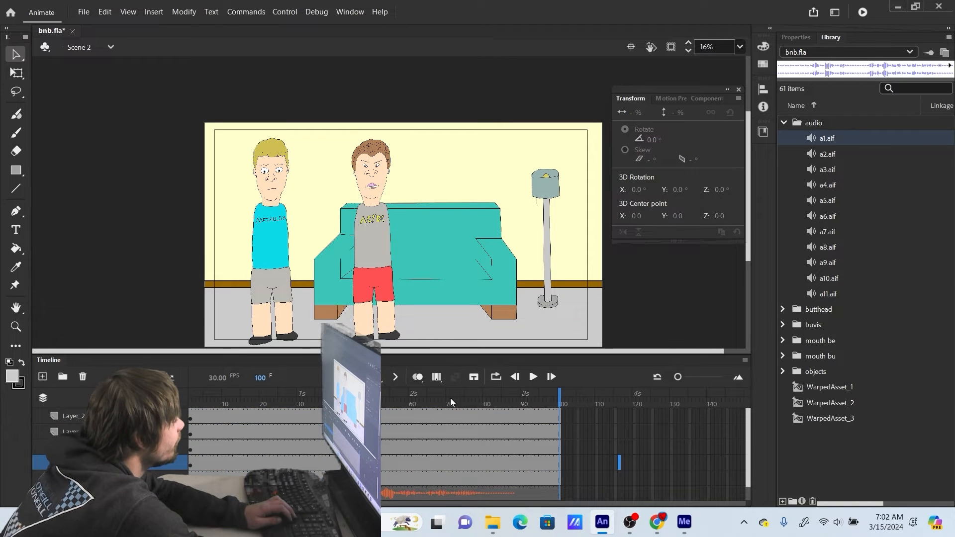
# Add keyframes at frame 24 on the layers holding the blond character's head and his facial features
pyautogui.scroll(5, 256, 167)
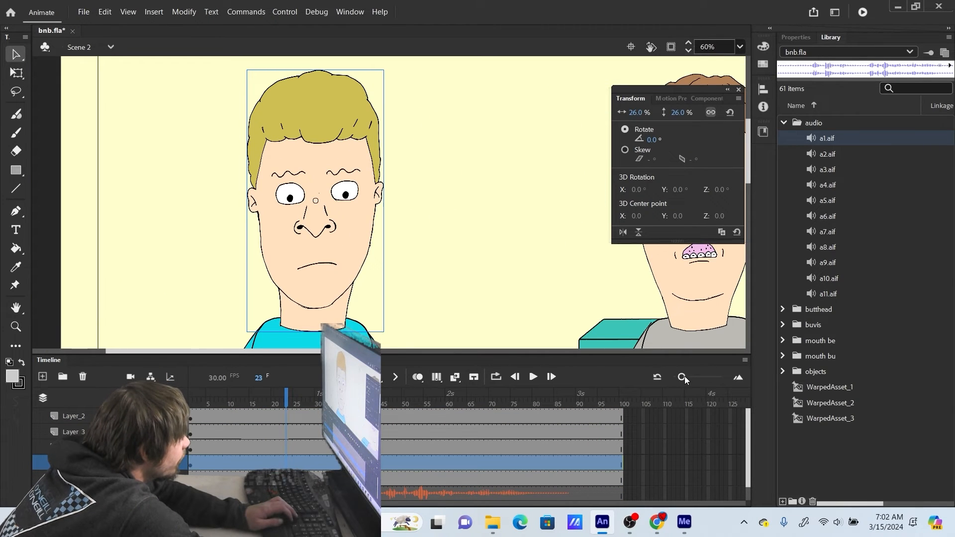
pyautogui.moveTo(684, 376); pyautogui.dragTo(688, 377)
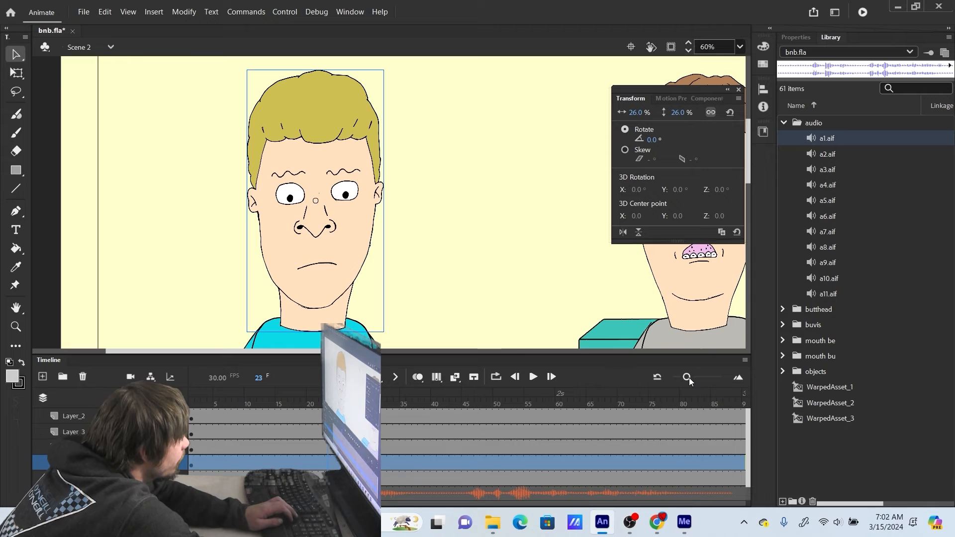
pyautogui.click(435, 193)
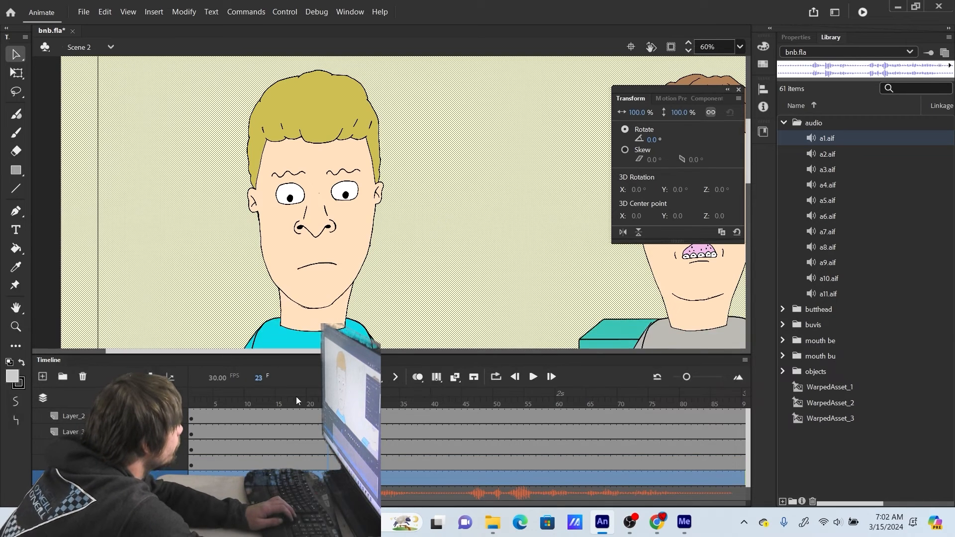
pyautogui.click(333, 462)
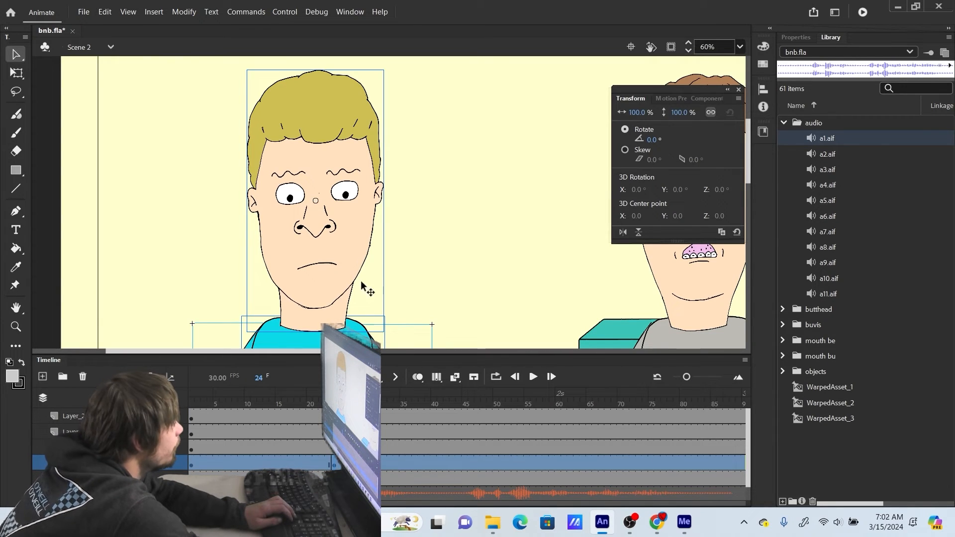
pyautogui.click(405, 261)
pyautogui.click(309, 315)
pyautogui.click(334, 447)
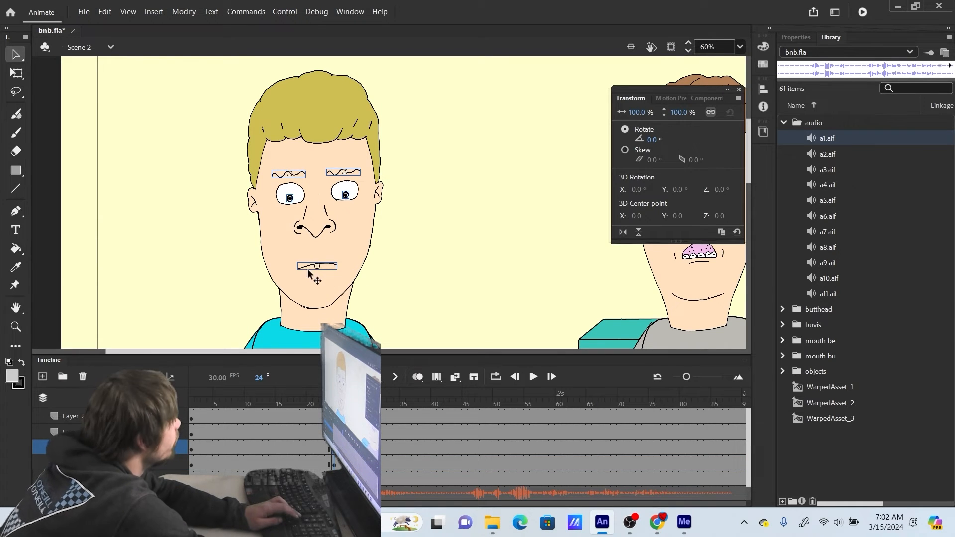
# Delete the blond character's forward-facing head on frame 24 and turn on onion skinning
pyautogui.click(334, 312)
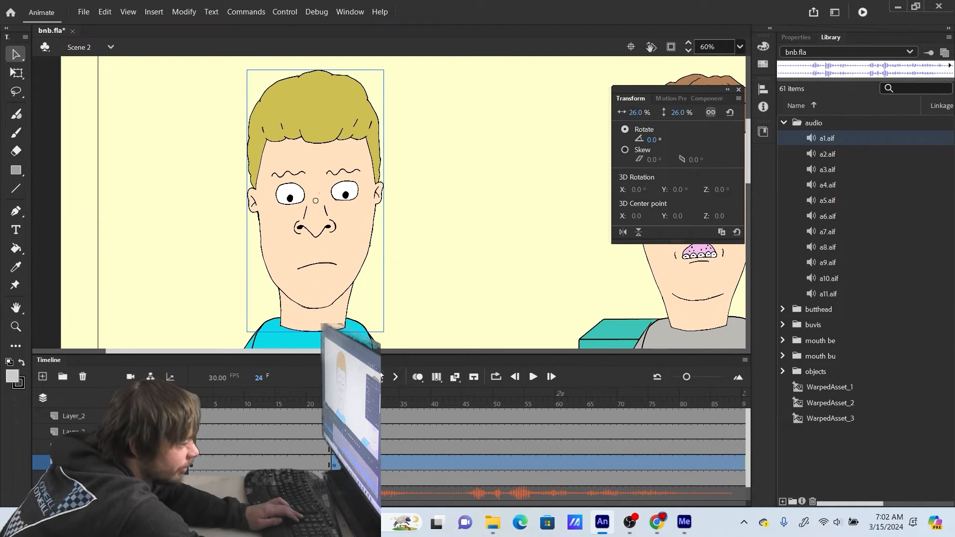
pyautogui.press('Delete')
pyautogui.click(343, 295)
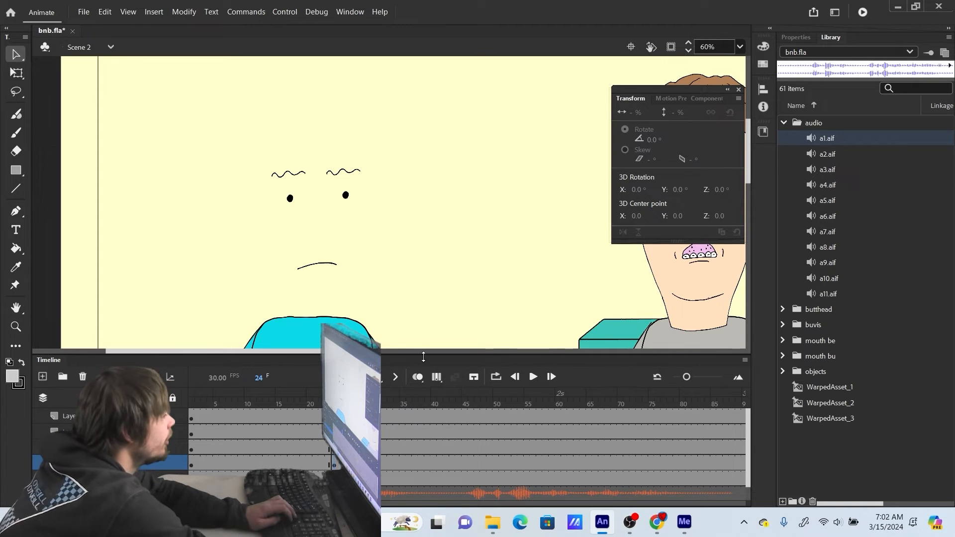
pyautogui.hotkey('ctrl', 'z')
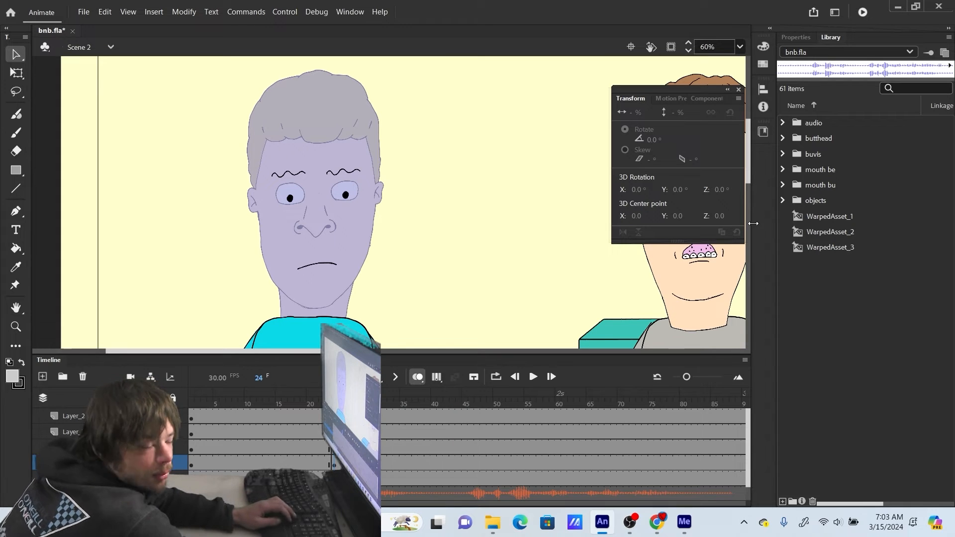
# Place head side 1.png from the buvis folder on frame 24 at 26% scale, aligned with the previous frame's head
pyautogui.click(341, 308)
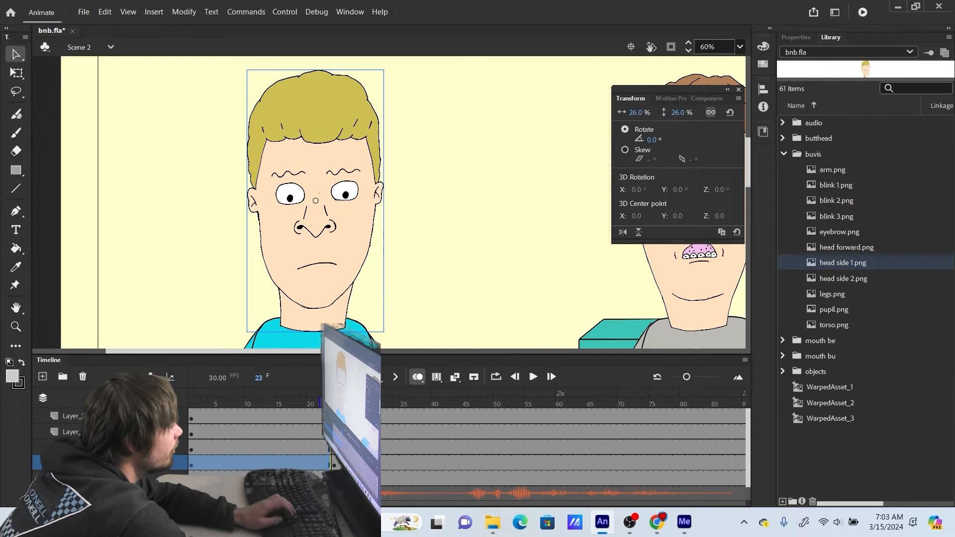
pyautogui.press('.')
pyautogui.click(686, 112)
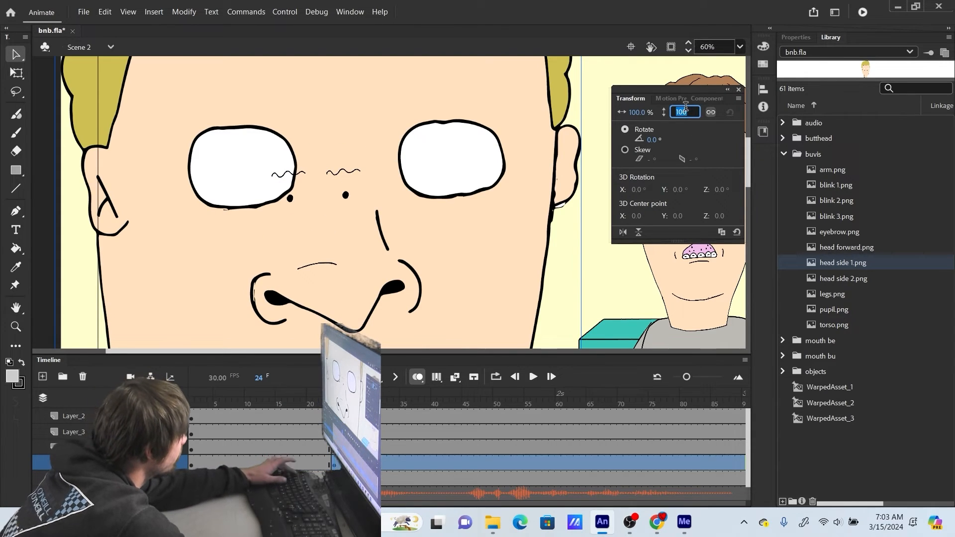
pyautogui.write('26')
pyautogui.press('Return')
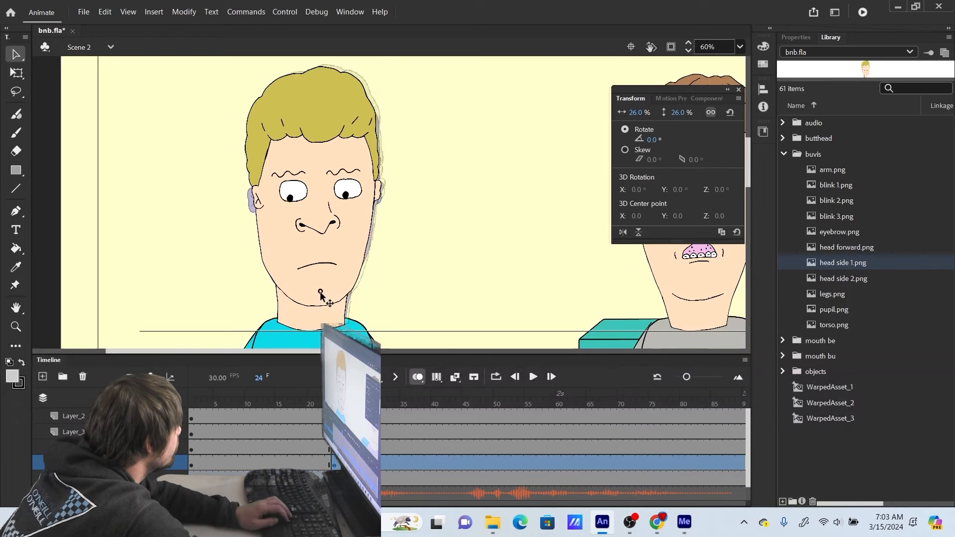
pyautogui.moveTo(320, 293); pyautogui.dragTo(321, 293)
pyautogui.press('Right')
pyautogui.press('Right')
pyautogui.press('Right')
pyautogui.click(393, 248)
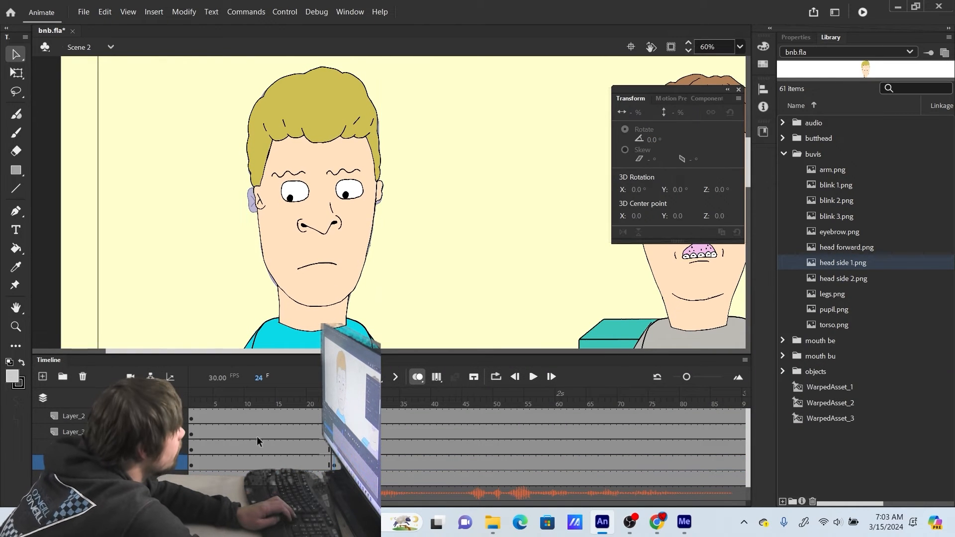
# Nudge the blond character's eyebrows, pupils and mouth to the right on frame 24 to match the turned head
pyautogui.click(306, 449)
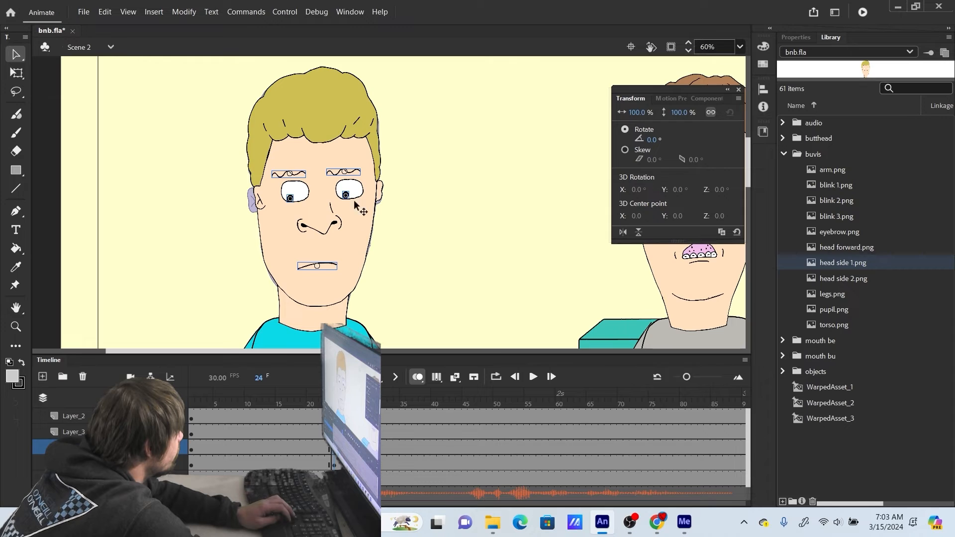
pyautogui.press('Right')
pyautogui.press('Right')
pyautogui.press('Right')
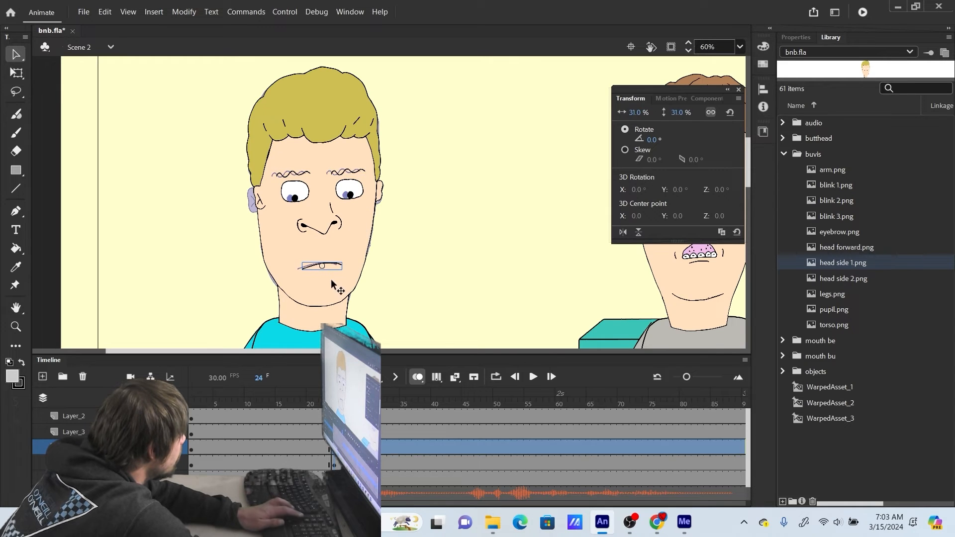
# Shift the blond character's pupils to the right on frame 19 and slightly further on a new keyframe at frame 20
pyautogui.click(367, 217)
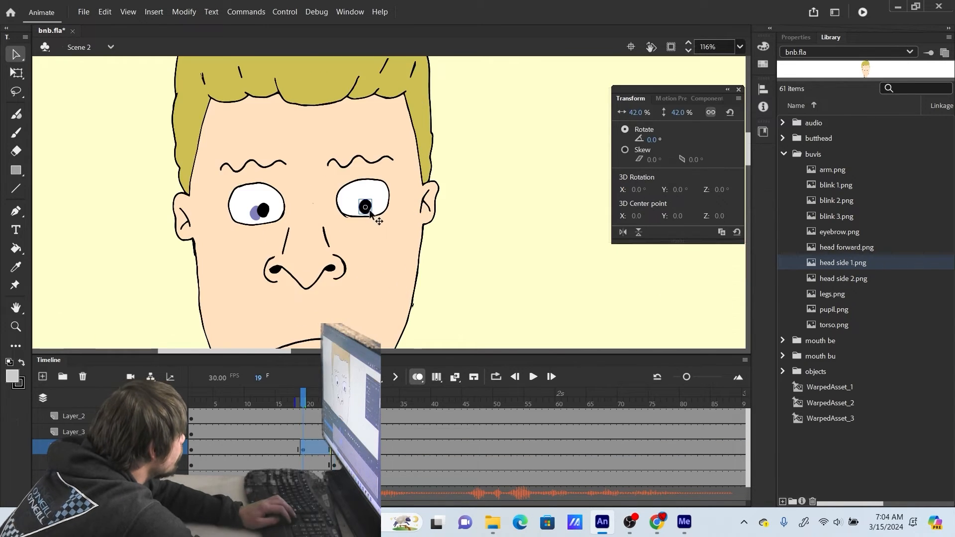
pyautogui.moveTo(366, 213); pyautogui.dragTo(371, 211)
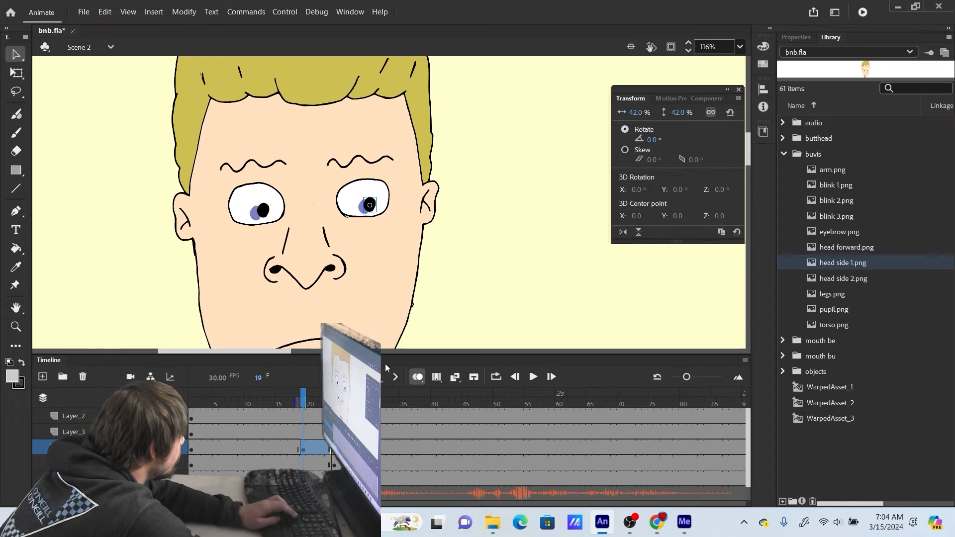
pyautogui.click(551, 376)
pyautogui.hotkey('ctrl', 'a')
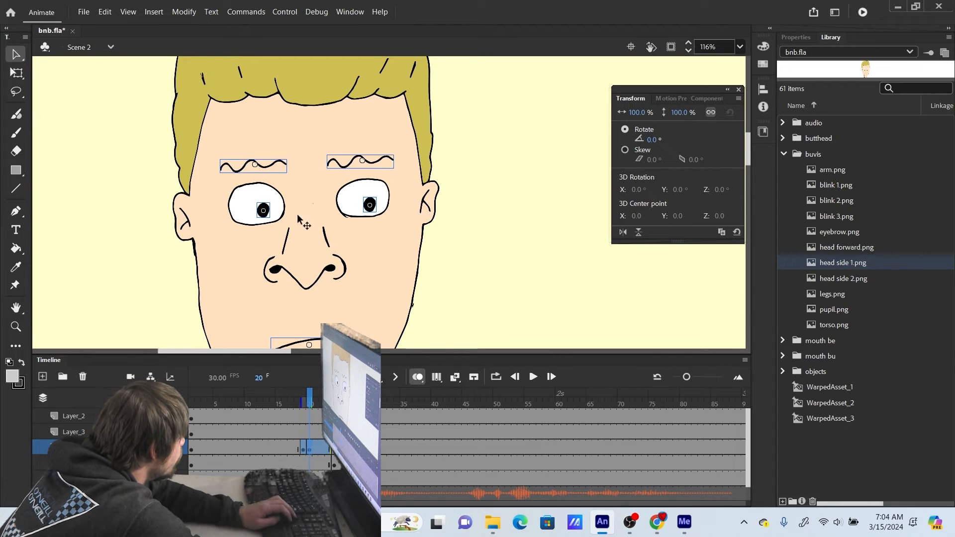
pyautogui.press('F6')
pyautogui.click(300, 232)
pyautogui.moveTo(266, 213); pyautogui.dragTo(273, 211)
pyautogui.moveTo(371, 207); pyautogui.dragTo(375, 204)
# Add keyframes at frames 21 and 22 and move the blond character's pupils progressively closer to the right edges of his eyes
pyautogui.press('.')
pyautogui.press('F6')
pyautogui.click(300, 227)
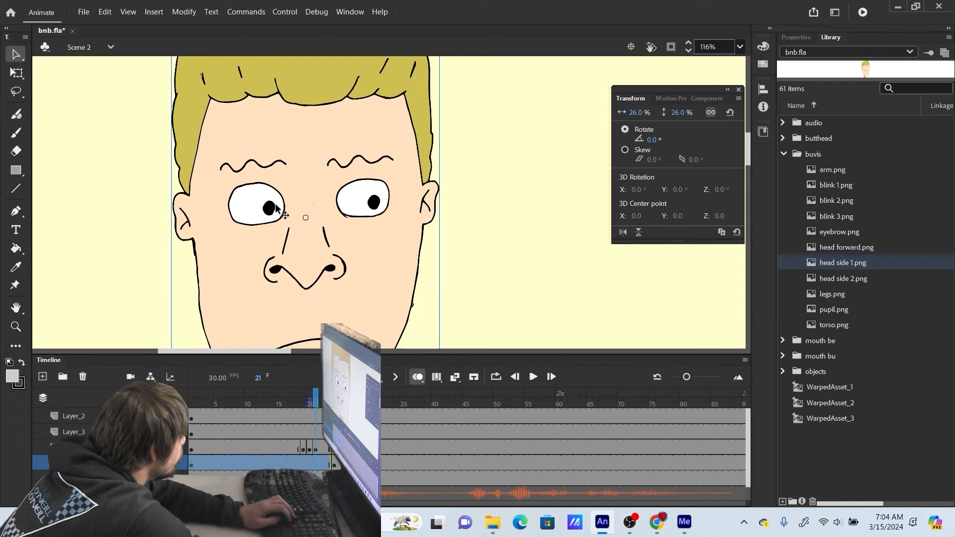
pyautogui.click(274, 206)
pyautogui.moveTo(277, 203); pyautogui.dragTo(282, 201)
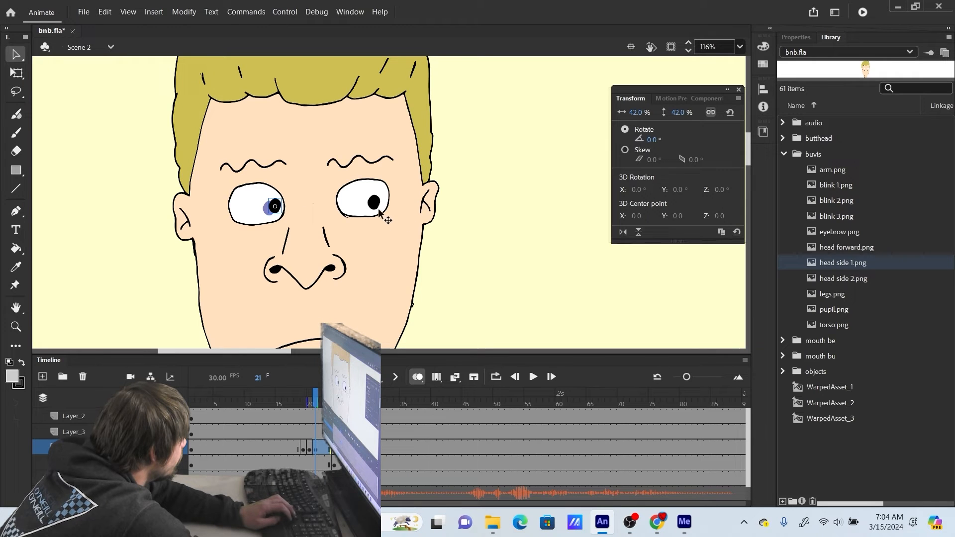
pyautogui.moveTo(379, 203); pyautogui.dragTo(384, 201)
pyautogui.press('.')
pyautogui.press('F6')
pyautogui.click(291, 248)
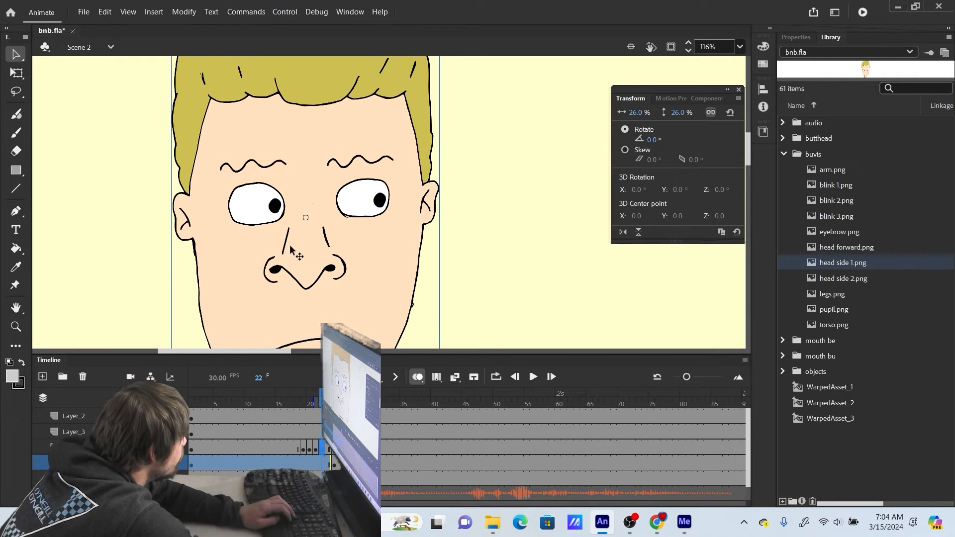
pyautogui.click(276, 209)
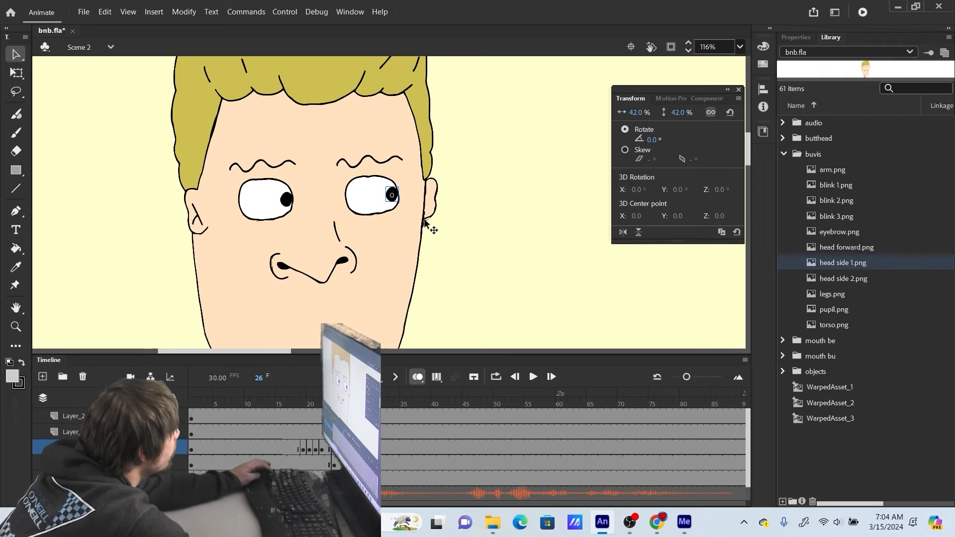
# Align the head side 2.png head over the blond character's neck on frame 26
pyautogui.scroll(-2, 430, 226)
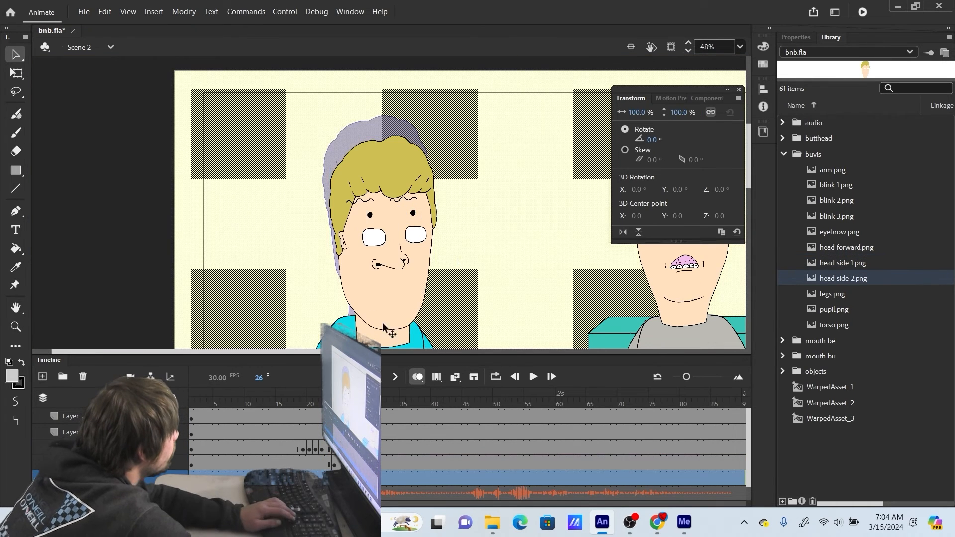
pyautogui.moveTo(381, 328); pyautogui.dragTo(368, 306)
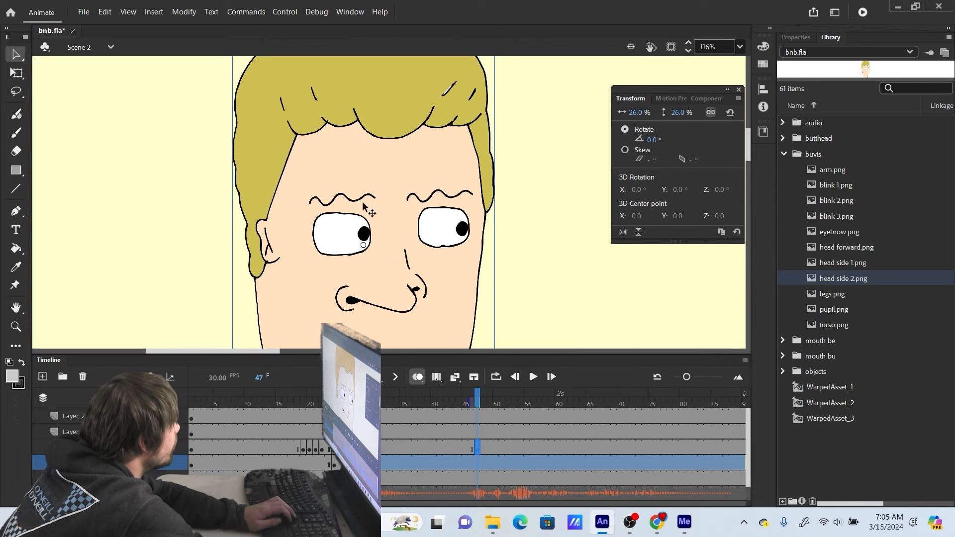
# Tilt the blond character's eyebrows on frame 47 and tilt them further on a new keyframe at frame 48
pyautogui.click(364, 206)
pyautogui.moveTo(650, 139); pyautogui.dragTo(664, 160)
pyautogui.click(444, 201)
pyautogui.press('.')
pyautogui.press('F6')
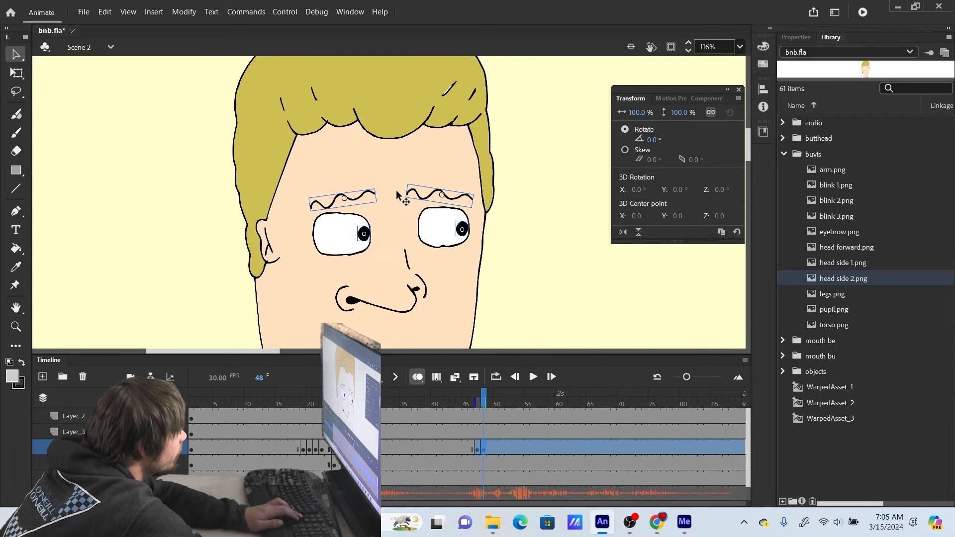
pyautogui.click(410, 158)
pyautogui.click(357, 201)
pyautogui.moveTo(656, 143); pyautogui.dragTo(666, 163)
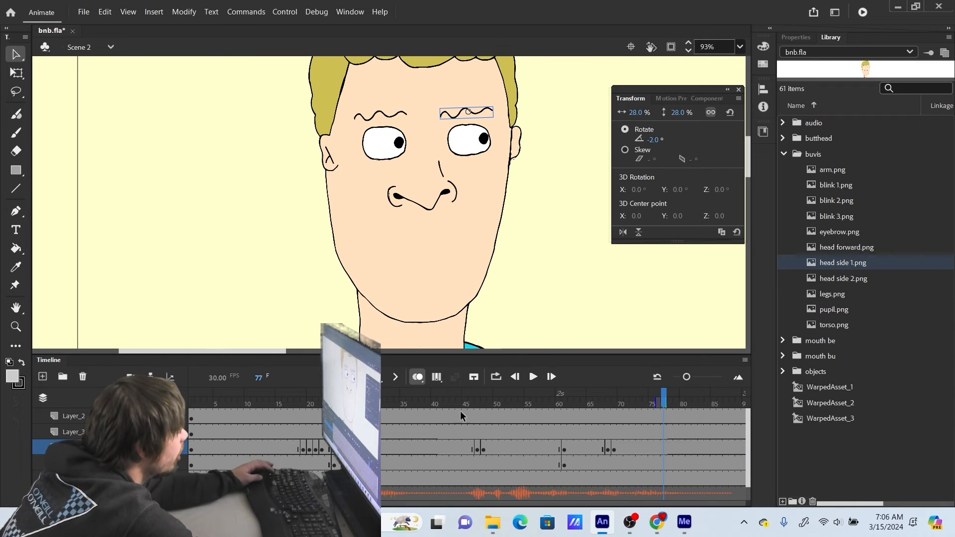
# On frame 50, replace the half-closed eyelids with blink 3.png from the buvis folder and play back the scene
pyautogui.moveTo(461, 411); pyautogui.dragTo(482, 413)
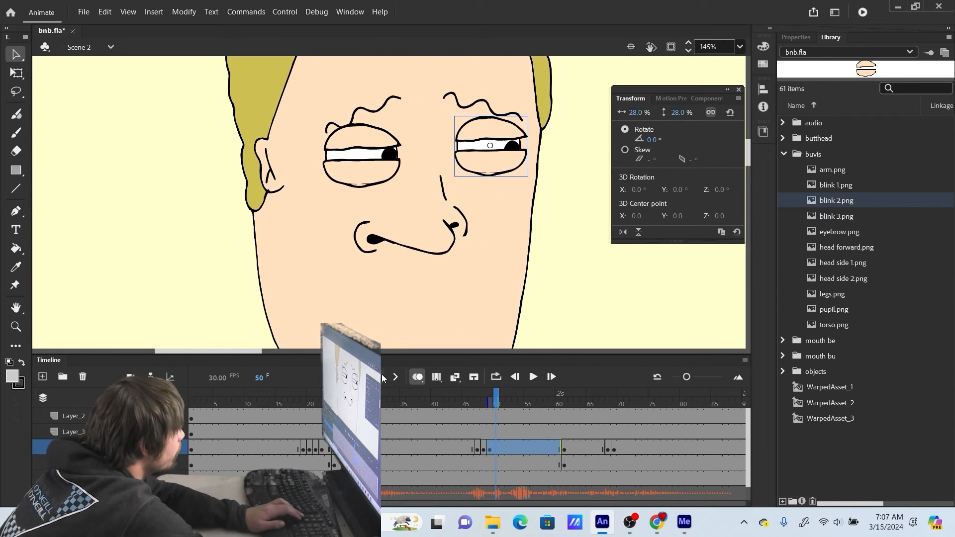
pyautogui.click(382, 376)
pyautogui.click(403, 194)
pyautogui.click(384, 173)
pyautogui.press('Delete')
pyautogui.click(507, 157)
pyautogui.press('Delete')
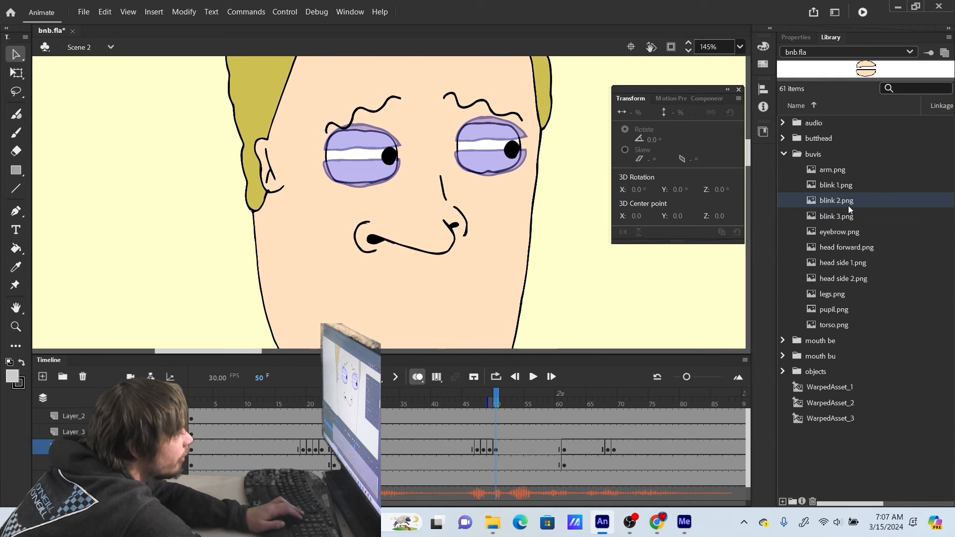
pyautogui.moveTo(835, 216); pyautogui.dragTo(431, 109)
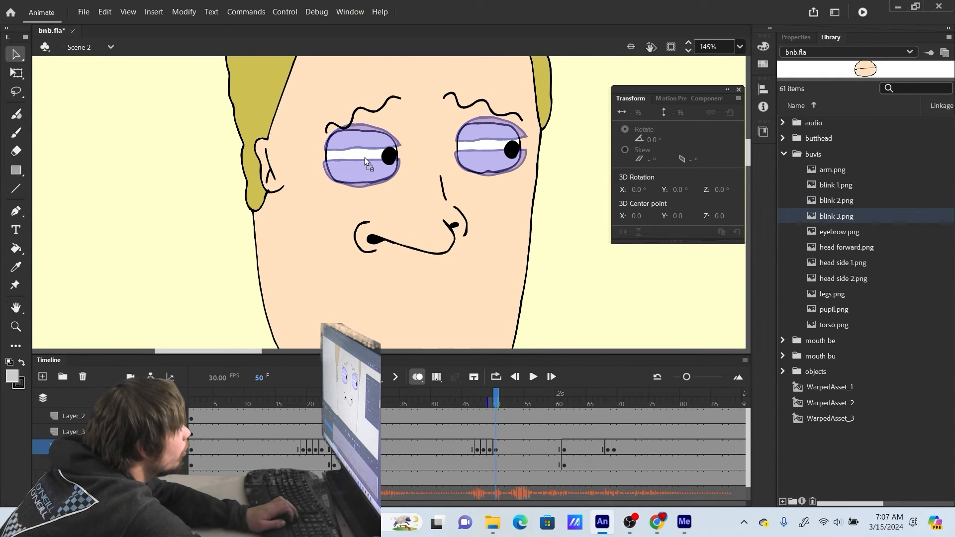
pyautogui.click(533, 376)
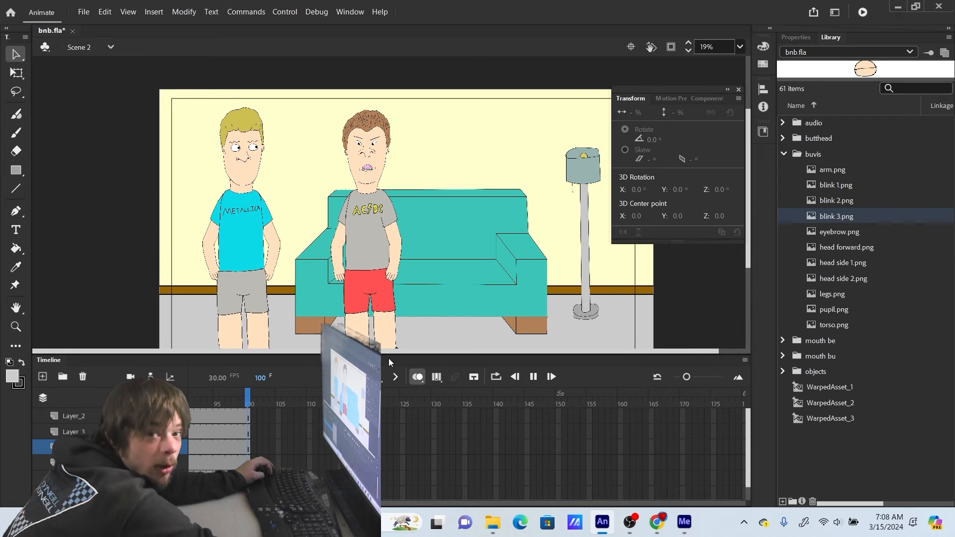
# Bend the blond character's outer arm outward at the elbow on frame 61 using the Asset Warp tool's joints
pyautogui.scroll(2, 240, 217)
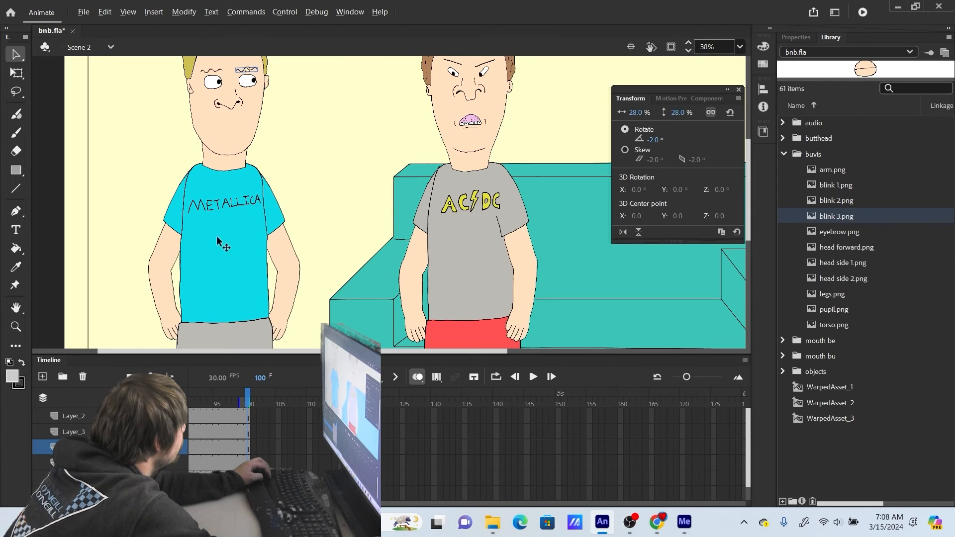
pyautogui.click(165, 291)
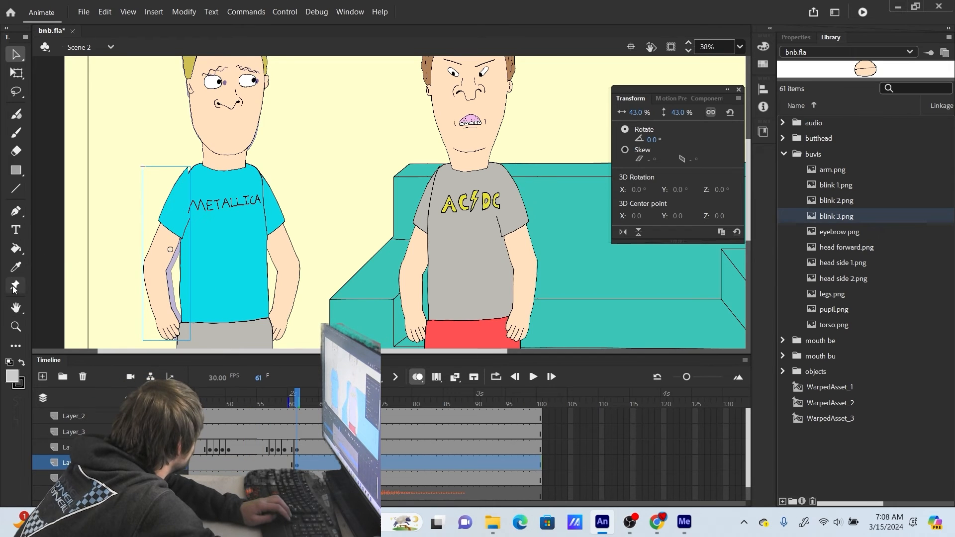
pyautogui.click(14, 287)
pyautogui.click(152, 258)
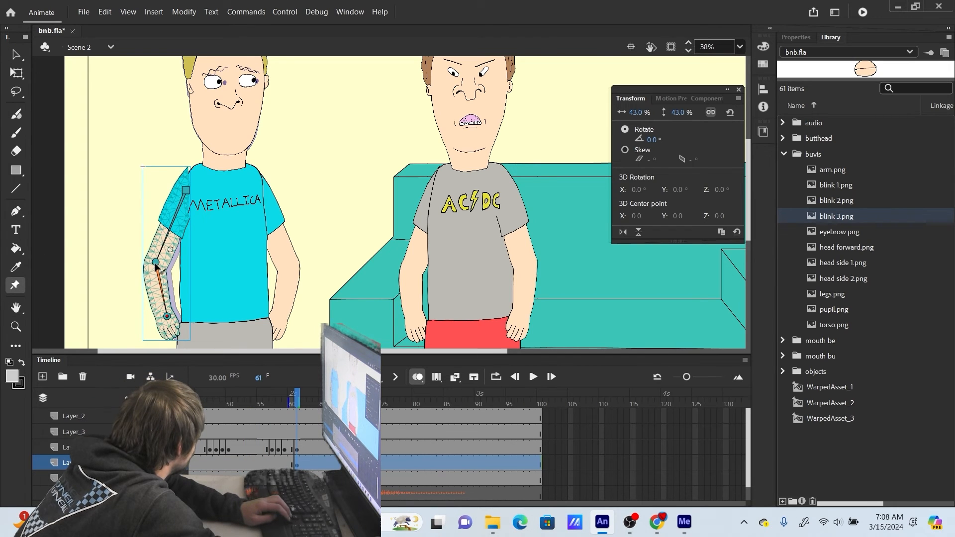
pyautogui.moveTo(155, 264); pyautogui.dragTo(148, 243)
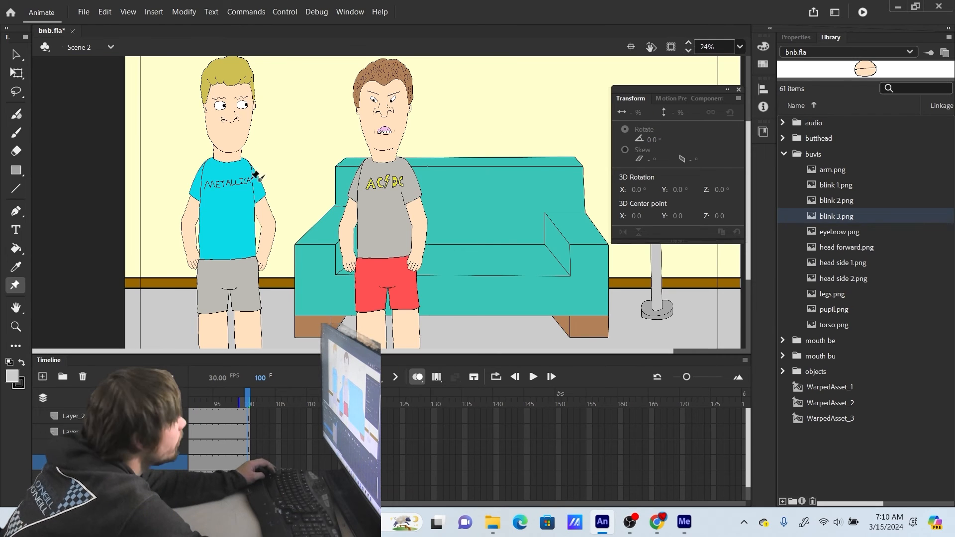
# Look through the mouth shapes in the mouth be folder, trying a.png and c.png on the stage
pyautogui.scroll(6, 256, 175)
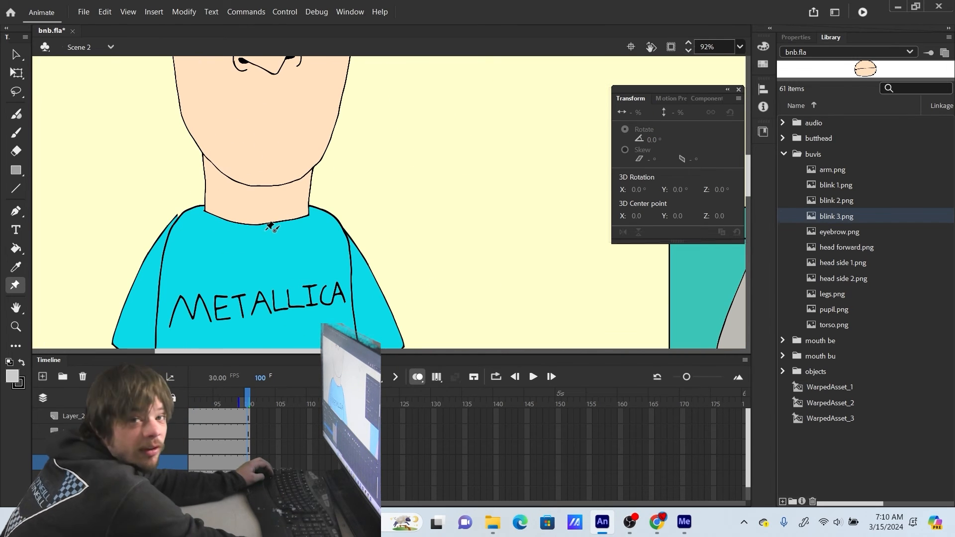
pyautogui.scroll(1, 313, 224)
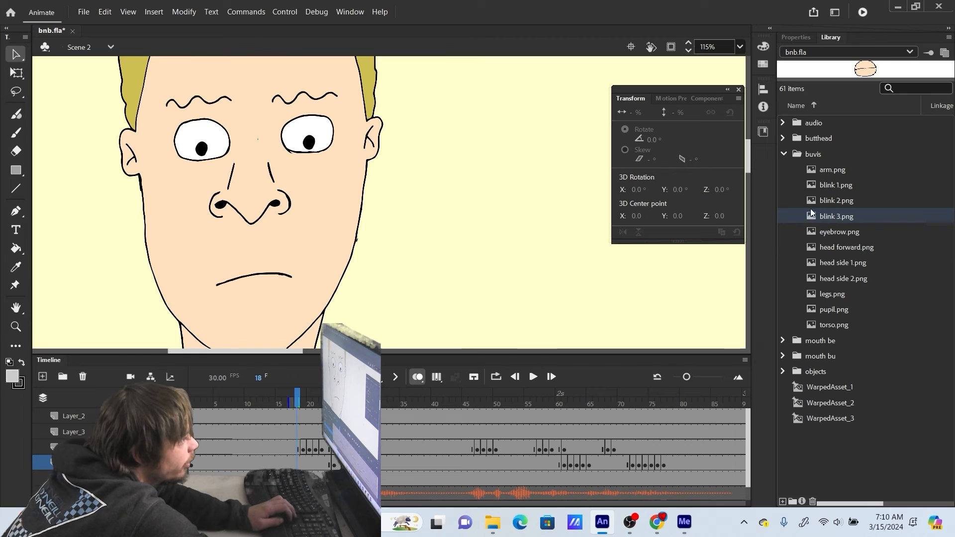
pyautogui.click(785, 153)
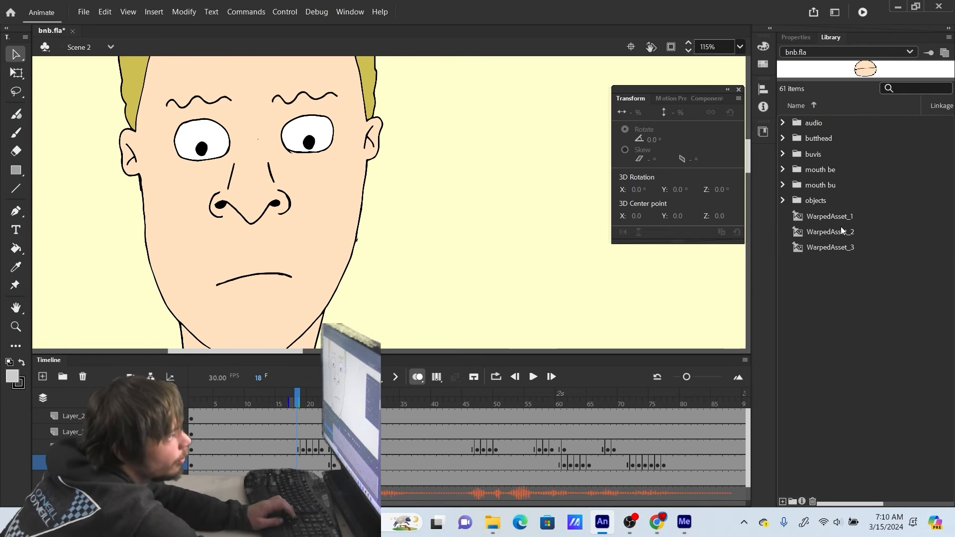
pyautogui.click(783, 170)
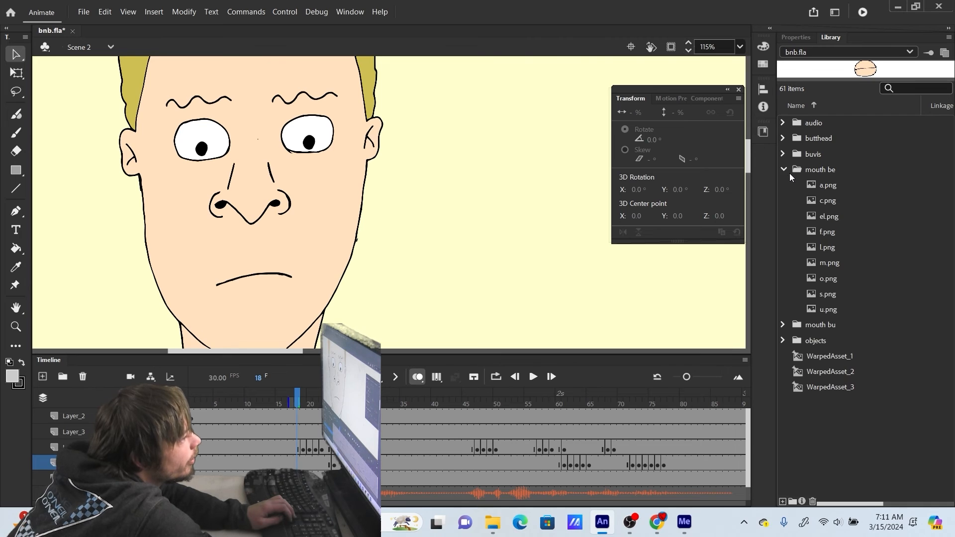
pyautogui.click(832, 186)
pyautogui.press('Down')
pyautogui.press('Down')
pyautogui.press('Down')
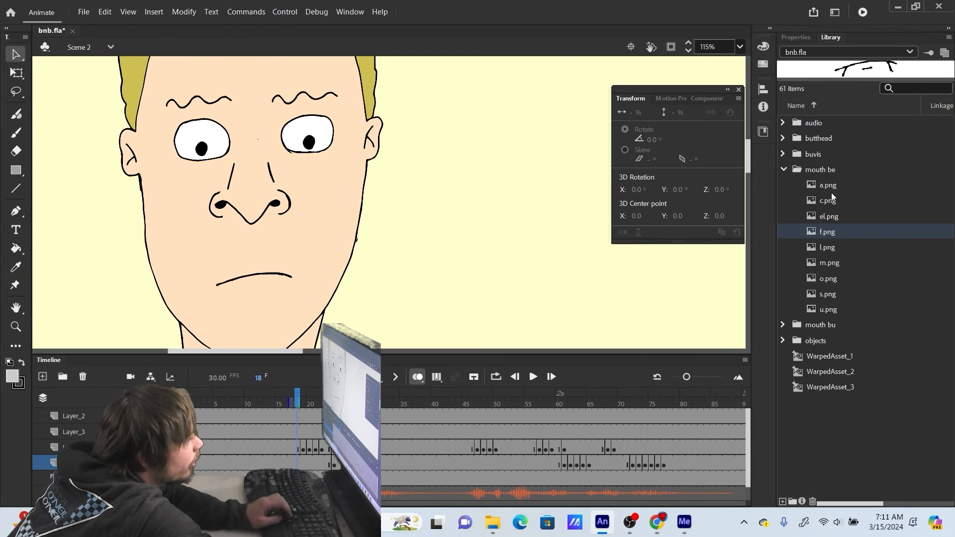
pyautogui.moveTo(832, 191); pyautogui.dragTo(554, 219)
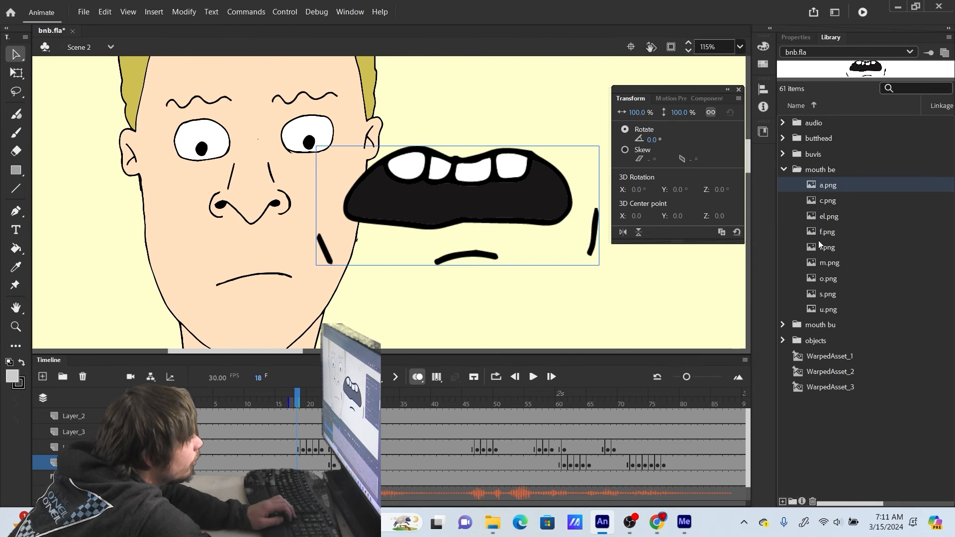
pyautogui.moveTo(828, 201); pyautogui.dragTo(459, 274)
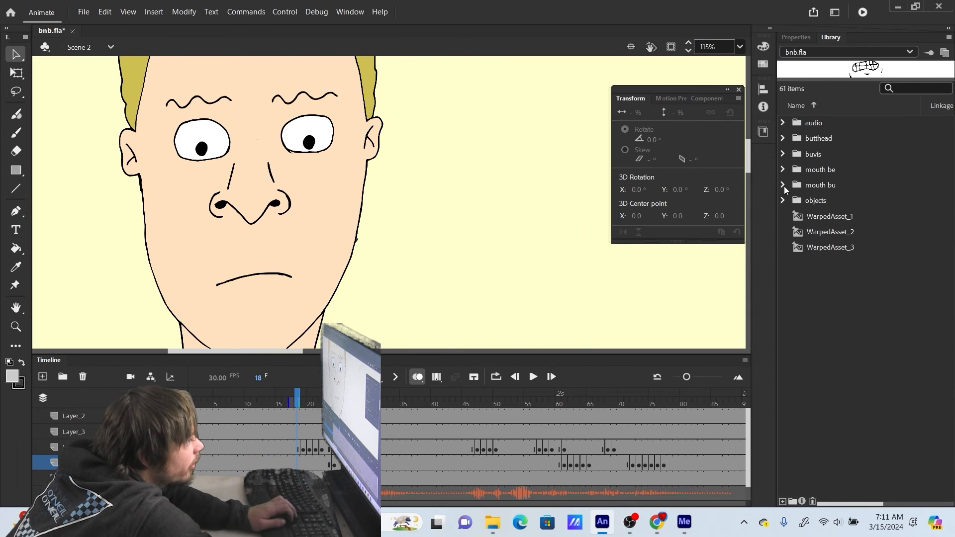
# Try a.png and el.png from the mouth bu folder on the stage, deleting each one
pyautogui.click(782, 185)
pyautogui.click(833, 202)
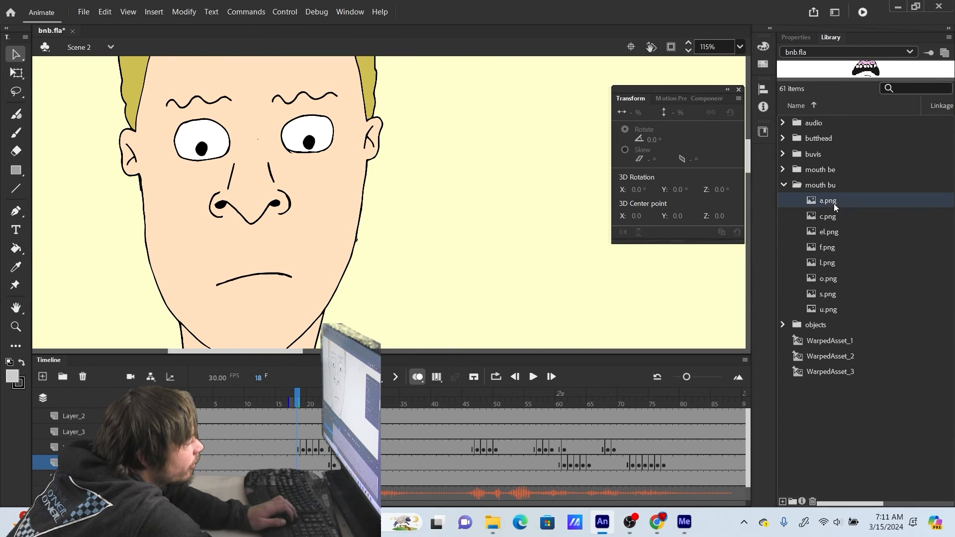
pyautogui.moveTo(834, 201); pyautogui.dragTo(435, 187)
pyautogui.press('Delete')
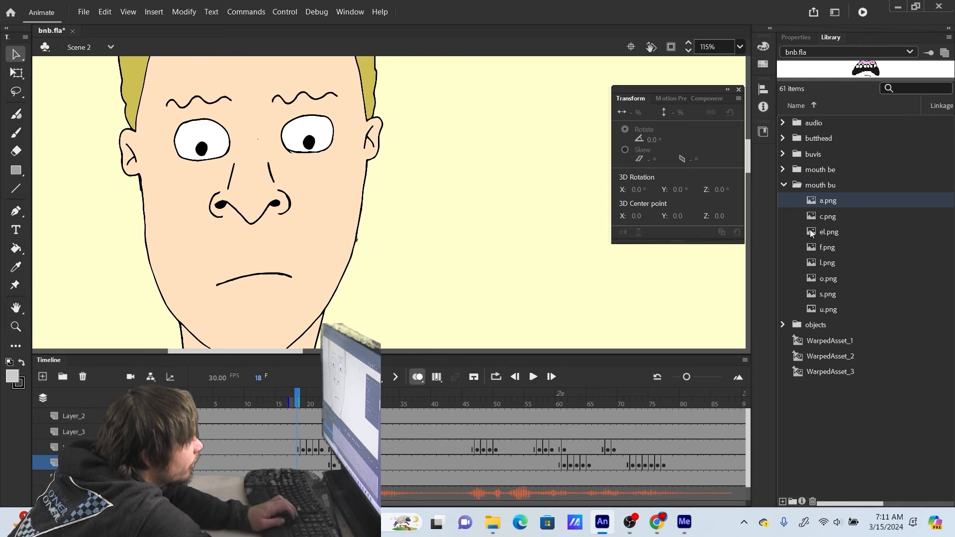
pyautogui.moveTo(820, 232); pyautogui.dragTo(427, 226)
pyautogui.press('Delete')
pyautogui.click(784, 185)
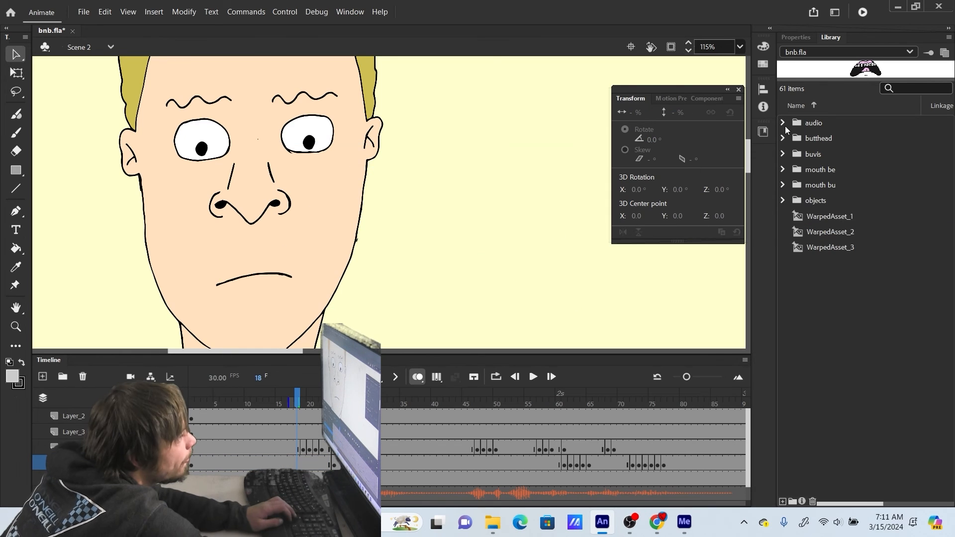
# Place a.png from the mouth be folder as the blond character's mouth on frame 18 and scale it down to fit
pyautogui.click(783, 123)
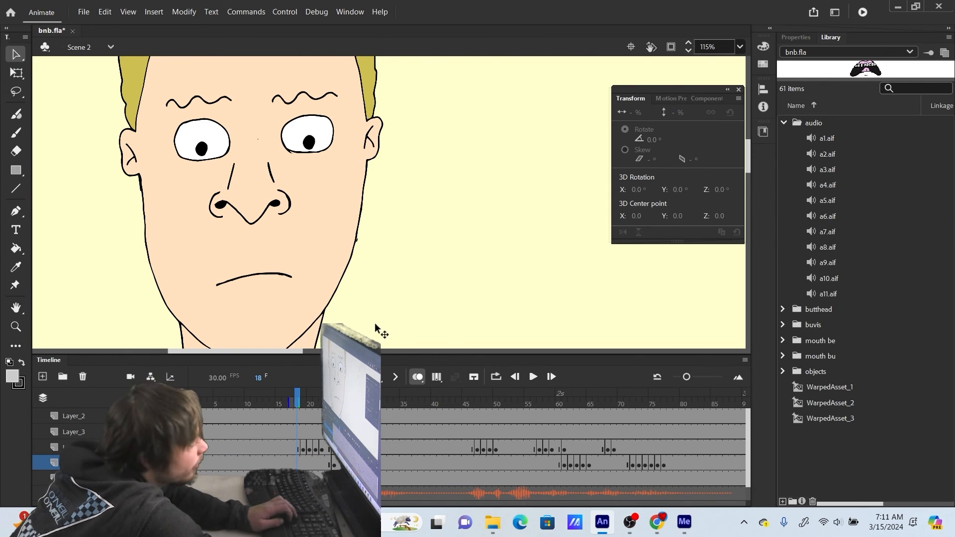
pyautogui.scroll(2, 561, 427)
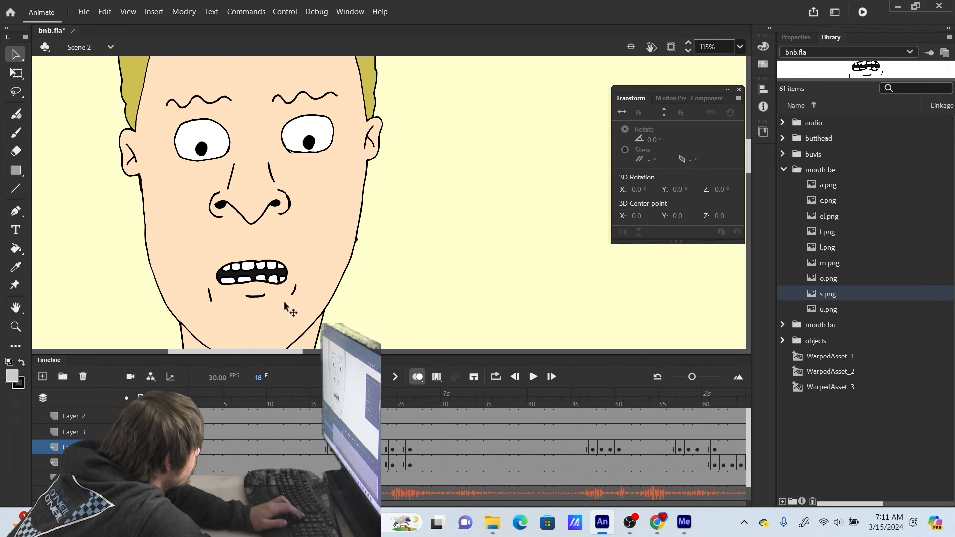
pyautogui.click(285, 306)
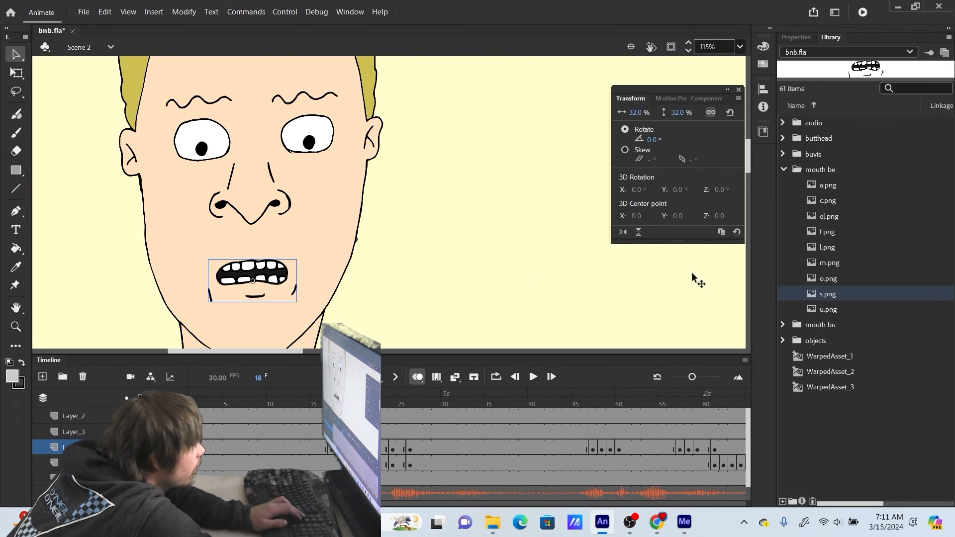
pyautogui.click(827, 185)
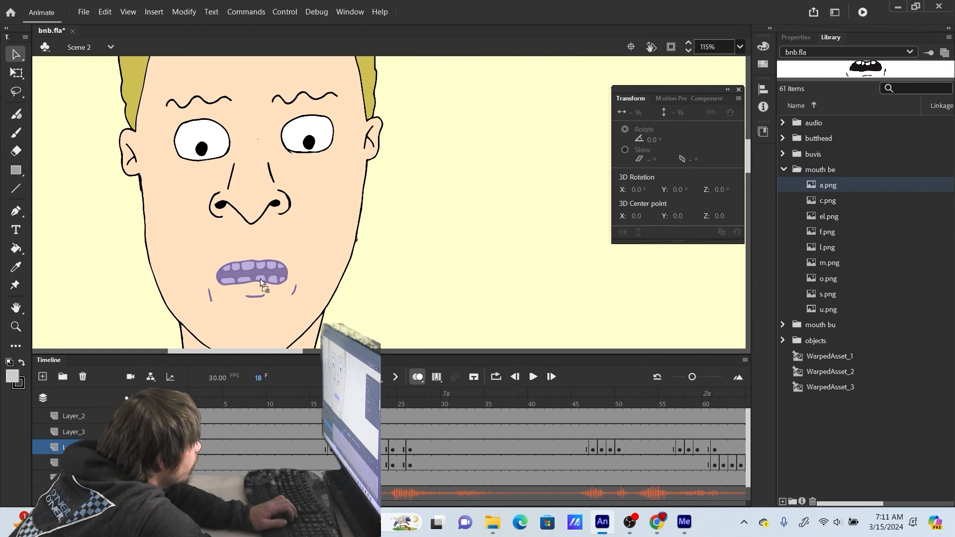
pyautogui.moveTo(261, 278); pyautogui.dragTo(254, 273)
pyautogui.moveTo(677, 113); pyautogui.dragTo(654, 103)
# Insert a blank keyframe at frame 19, place a.png as the mouth, and scale and align it to the previous mouth
pyautogui.press('F7')
pyautogui.moveTo(827, 185); pyautogui.dragTo(253, 272)
pyautogui.moveTo(678, 113); pyautogui.dragTo(654, 102)
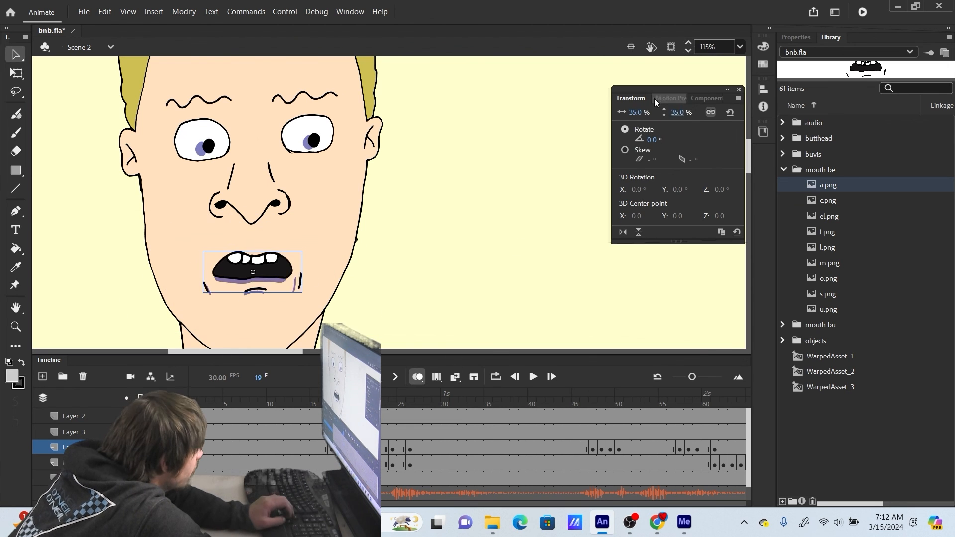
pyautogui.moveTo(254, 273); pyautogui.dragTo(253, 276)
pyautogui.moveTo(678, 113); pyautogui.dragTo(664, 111)
pyautogui.press('F7')
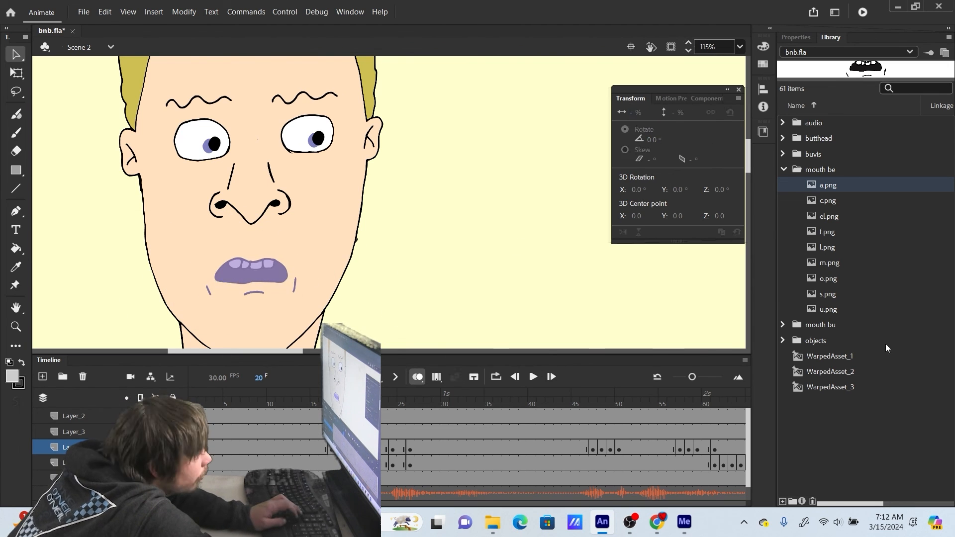
# Place s.png as the blond character's mouth on frame 20 and c.png at 33% scale on frame 21
pyautogui.moveTo(827, 294); pyautogui.dragTo(252, 277)
pyautogui.moveTo(678, 112); pyautogui.dragTo(654, 105)
pyautogui.moveTo(252, 275); pyautogui.dragTo(253, 275)
pyautogui.press('F7')
pyautogui.moveTo(827, 200); pyautogui.dragTo(252, 277)
pyautogui.moveTo(677, 113); pyautogui.dragTo(654, 104)
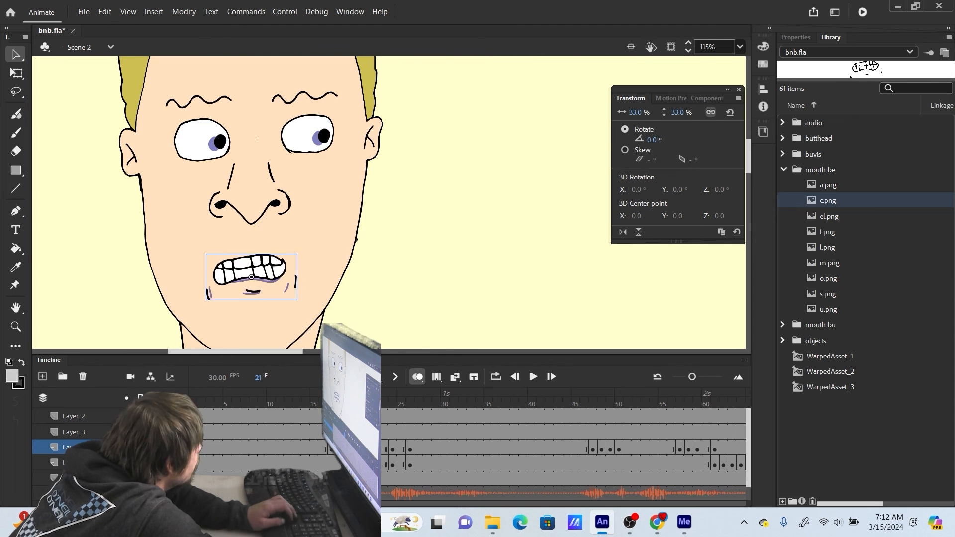
# Replace the blond character's mouth with s.png on frame 24 and with a.png at 31% scale on frame 25
pyautogui.click(392, 448)
pyautogui.press('Delete')
pyautogui.moveTo(827, 294); pyautogui.dragTo(273, 276)
pyautogui.moveTo(677, 112); pyautogui.dragTo(654, 105)
pyautogui.press('F7')
pyautogui.moveTo(827, 185); pyautogui.dragTo(269, 277)
pyautogui.moveTo(678, 112); pyautogui.dragTo(653, 104)
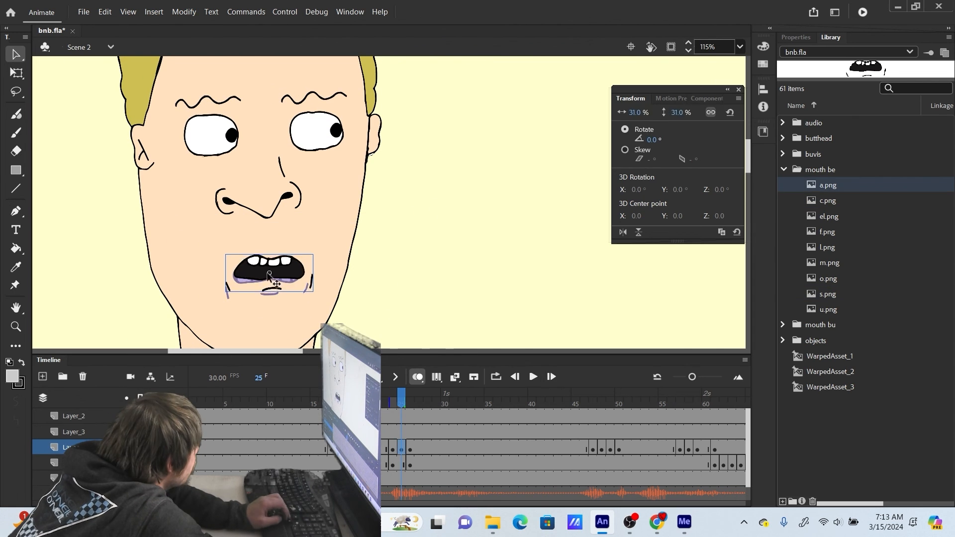
# Place s.png as the blond character's mouth on frame 26 and c.png on a blank keyframe at frame 28, both scaled to fit
pyautogui.click(410, 448)
pyautogui.moveTo(827, 294); pyautogui.dragTo(281, 269)
pyautogui.moveTo(678, 112); pyautogui.dragTo(654, 105)
pyautogui.moveTo(411, 401); pyautogui.dragTo(421, 408)
pyautogui.press('F7')
pyautogui.moveTo(827, 201); pyautogui.dragTo(283, 270)
pyautogui.moveTo(678, 112); pyautogui.dragTo(654, 104)
# Insert a blank mouth keyframe at frame 29 and place s.png on it, scaled to fit the blond character's face
pyautogui.moveTo(429, 401); pyautogui.dragTo(441, 404)
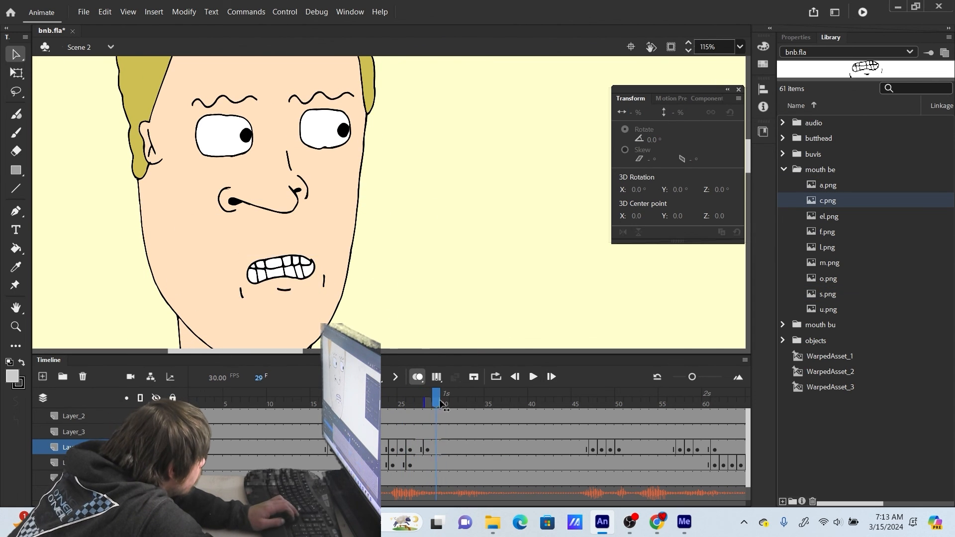
pyautogui.press('F7')
pyautogui.moveTo(827, 294); pyautogui.dragTo(285, 267)
pyautogui.moveTo(678, 113); pyautogui.dragTo(654, 104)
pyautogui.moveTo(437, 402); pyautogui.dragTo(443, 402)
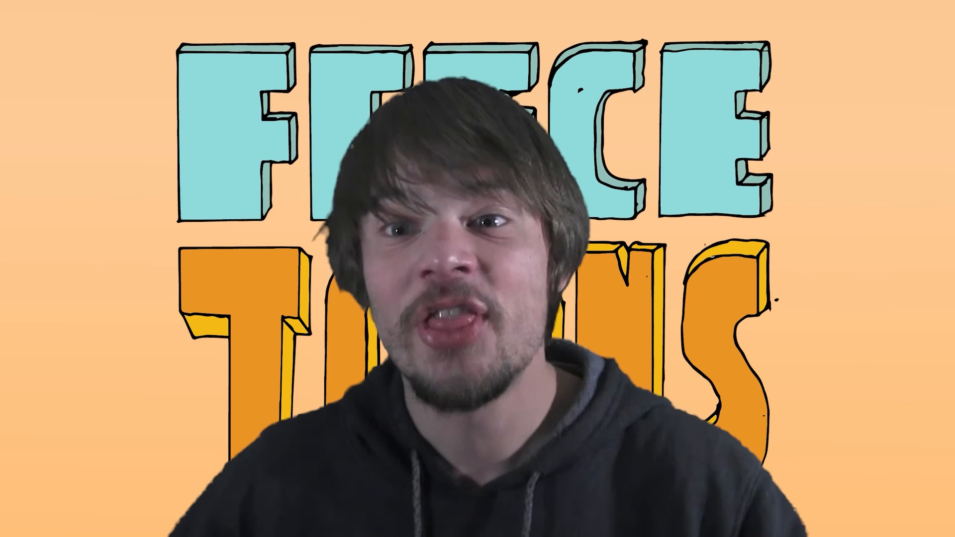